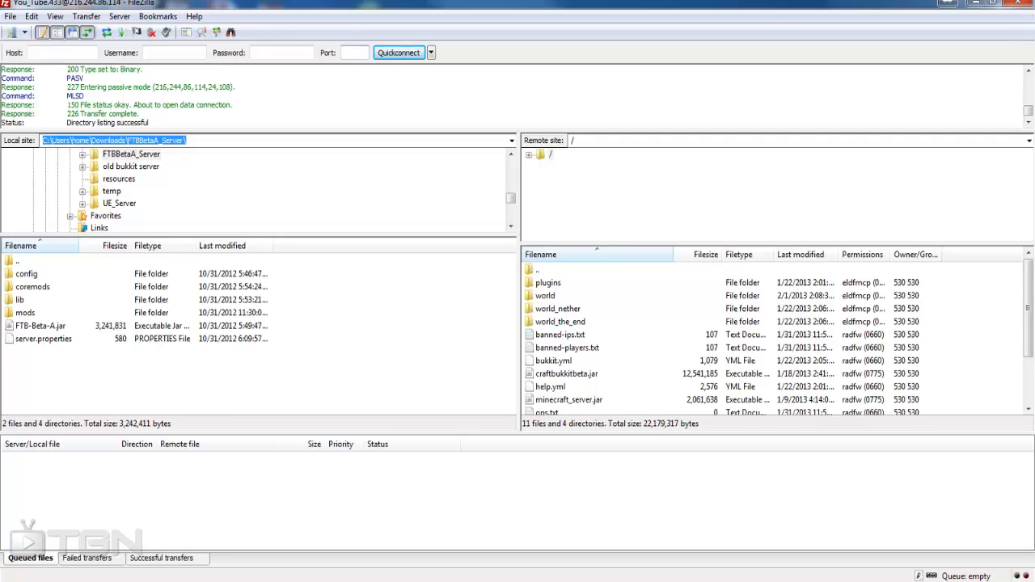
Browse the local site up to the user's home folder and open its Documents folder
{"action": "left_click", "coordinate": [346, 53]}
{"action": "double_click", "coordinate": [16, 264]}
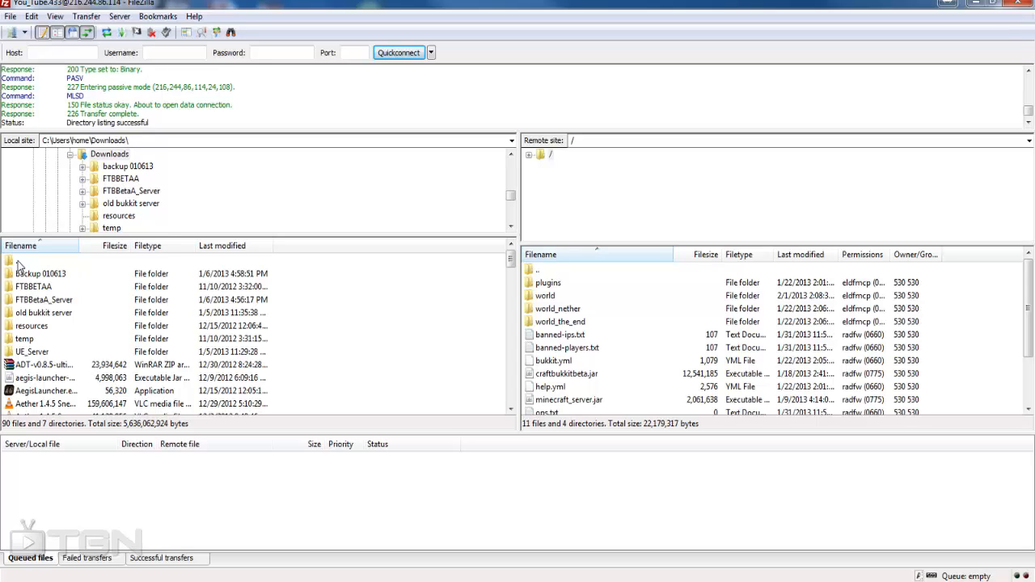
{"action": "double_click", "coordinate": [17, 264]}
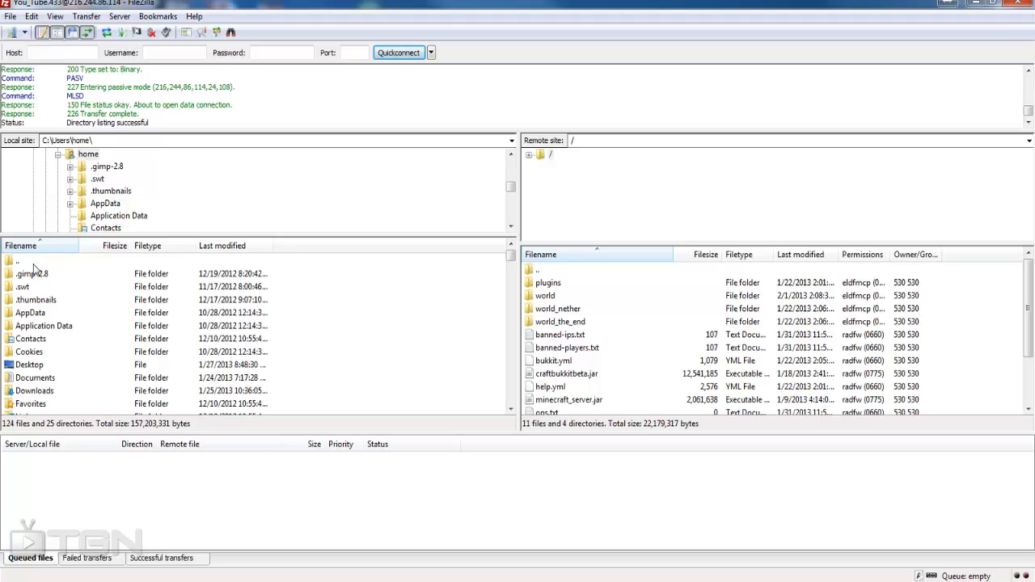
{"action": "left_click", "coordinate": [41, 378]}
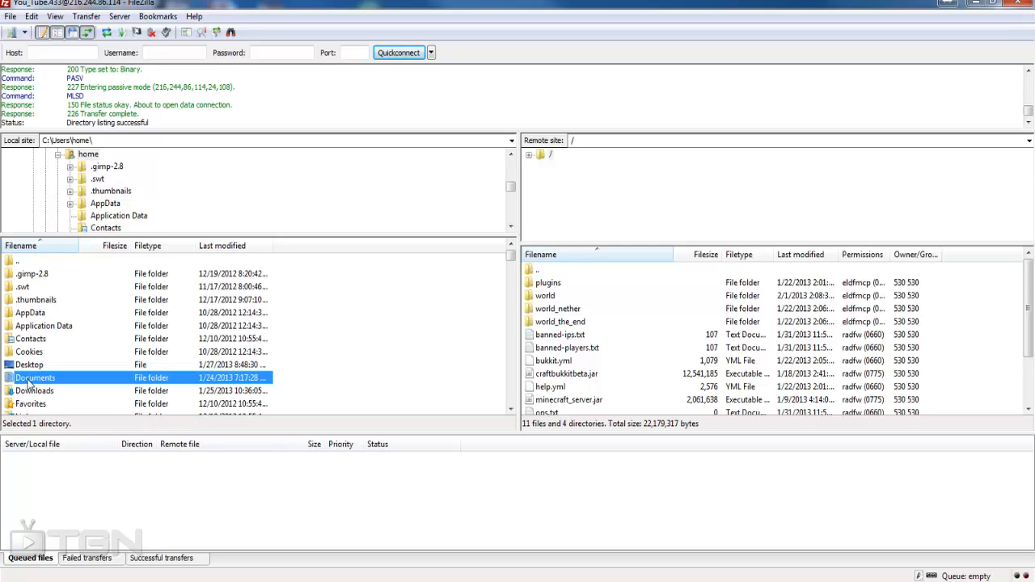
{"action": "double_click", "coordinate": [45, 379]}
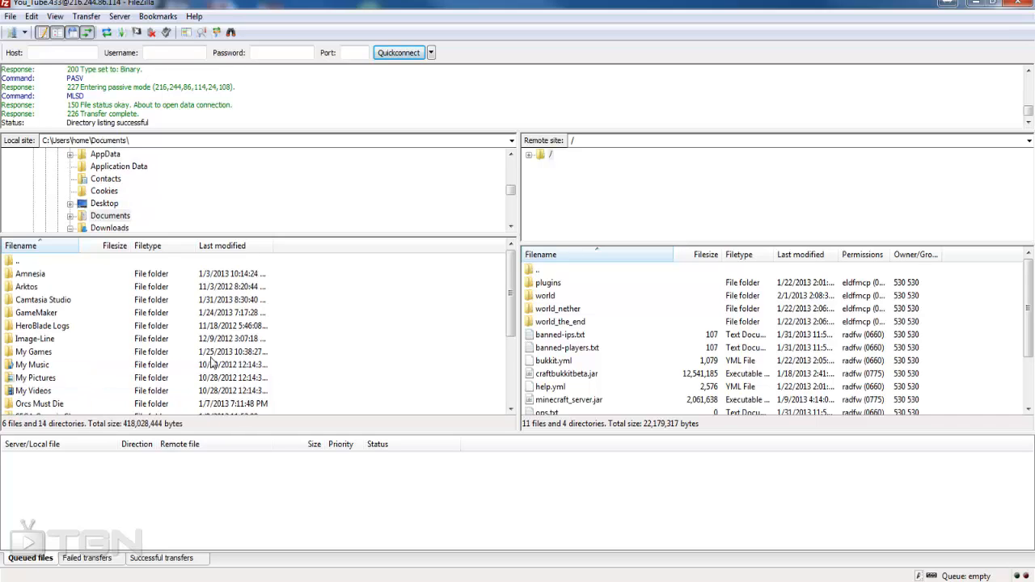
Create a directory named "old server" in the local Documents folder
{"action": "scroll", "coordinate": [210, 361], "scroll_direction": "down", "scroll_amount": 3}
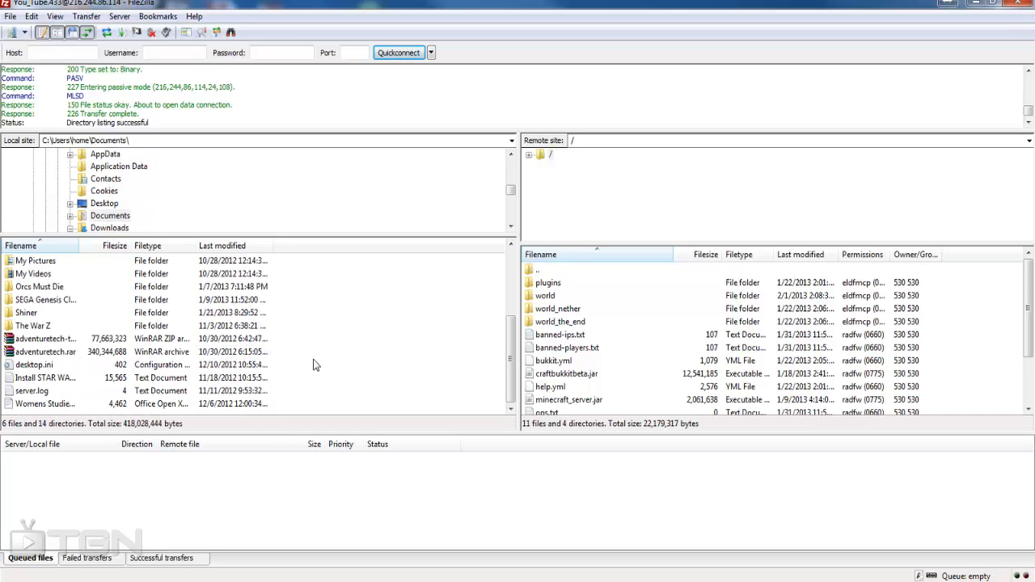
{"action": "right_click", "coordinate": [308, 361]}
{"action": "left_click", "coordinate": [360, 437]}
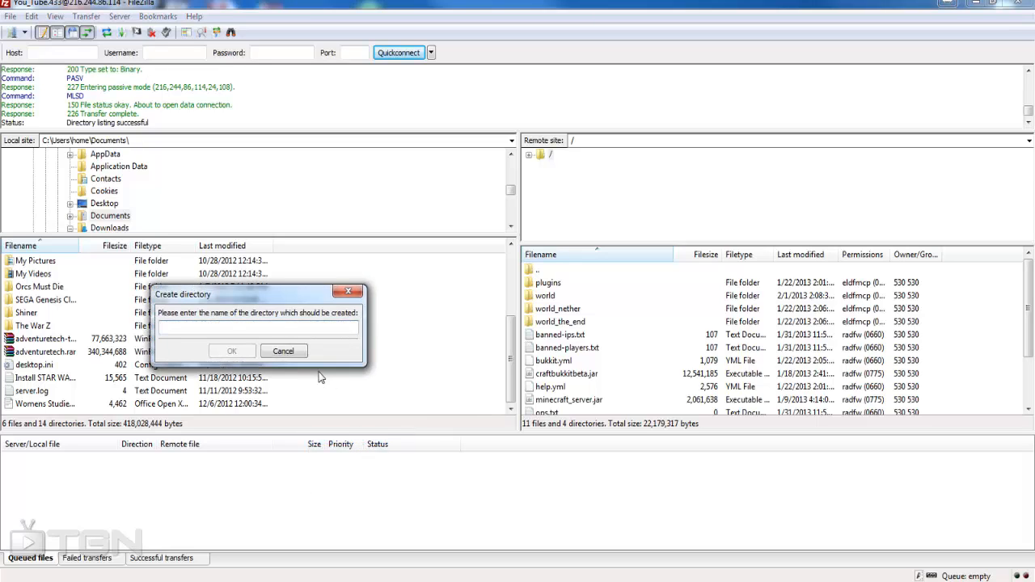
{"action": "type", "text": "old "}
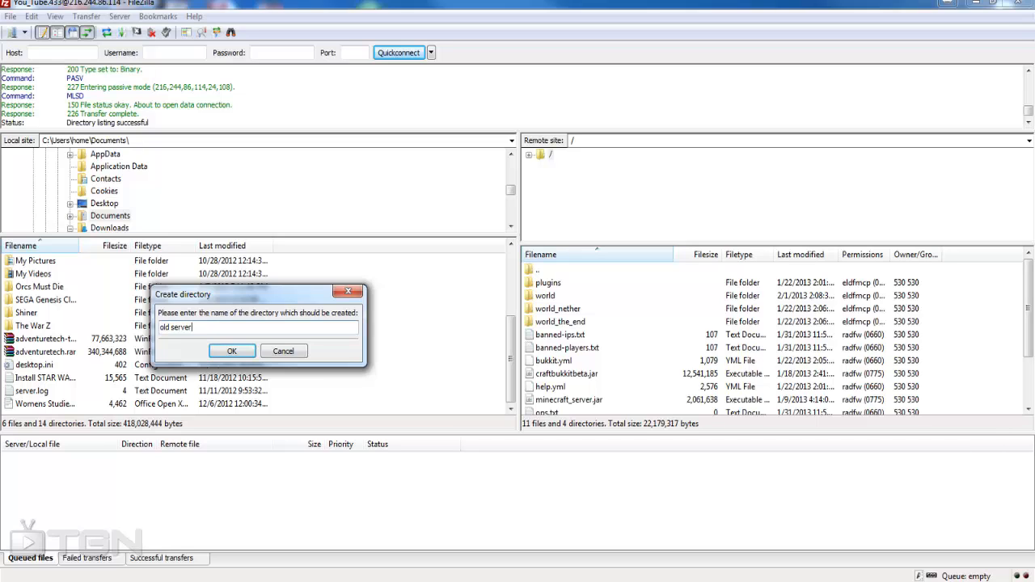
{"action": "type", "text": "server"}
{"action": "left_click", "coordinate": [237, 353]}
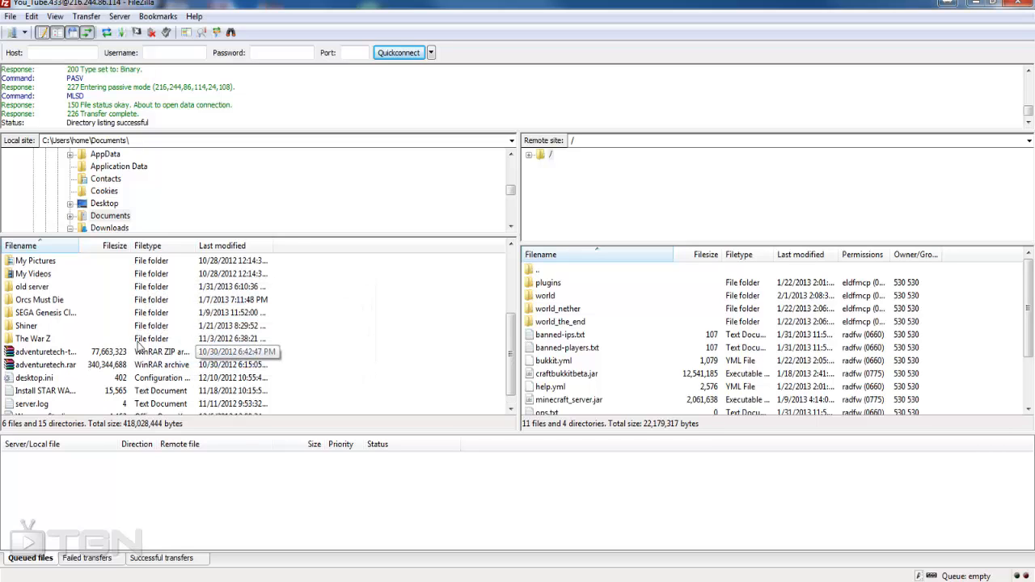
Open the local "old server" folder and download all files and folders from the remote root into it
{"action": "double_click", "coordinate": [38, 287]}
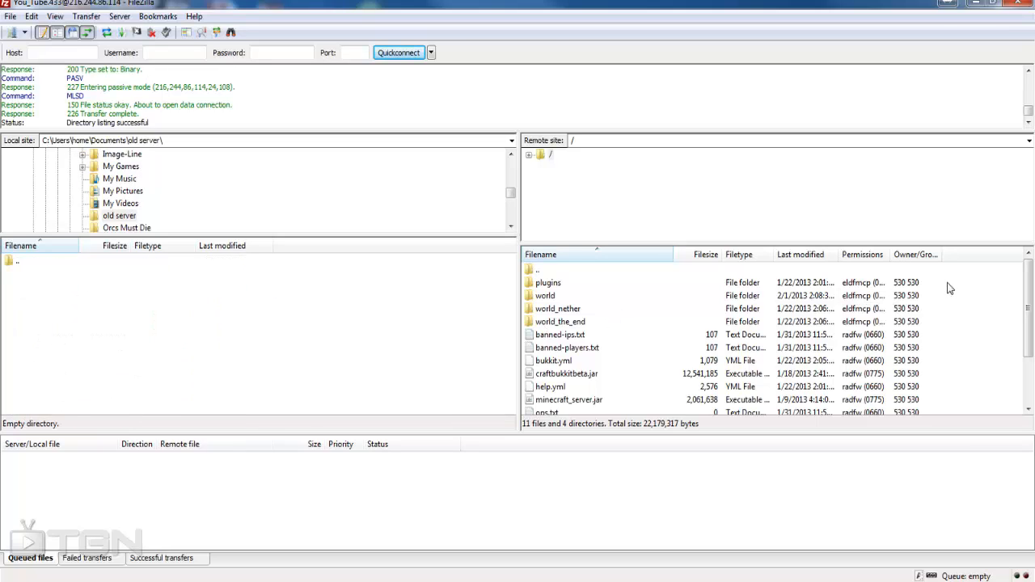
{"action": "left_click_drag", "start_coordinate": [948, 288], "coordinate": [556, 442]}
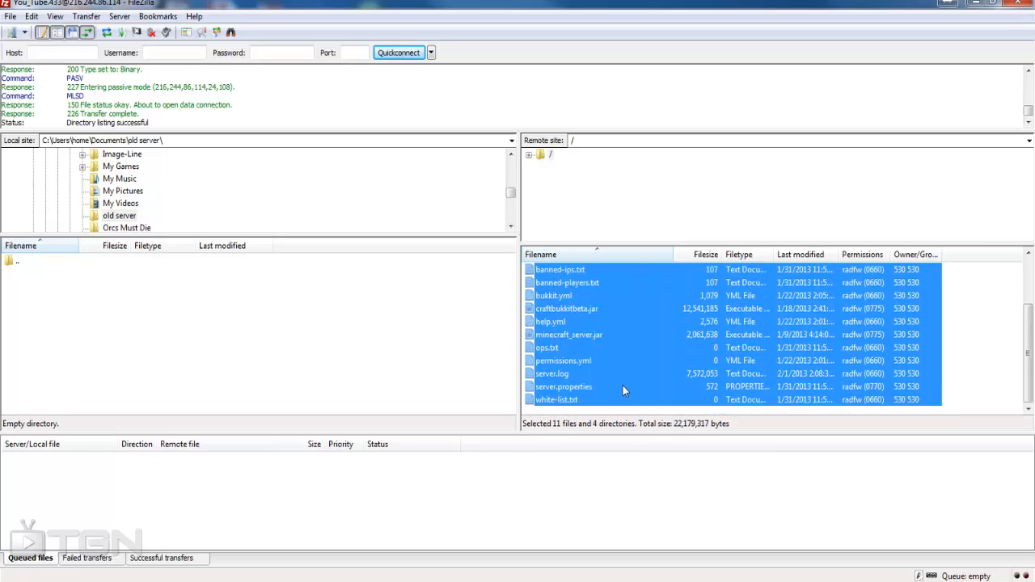
{"action": "left_click_drag", "start_coordinate": [635, 348], "coordinate": [207, 352]}
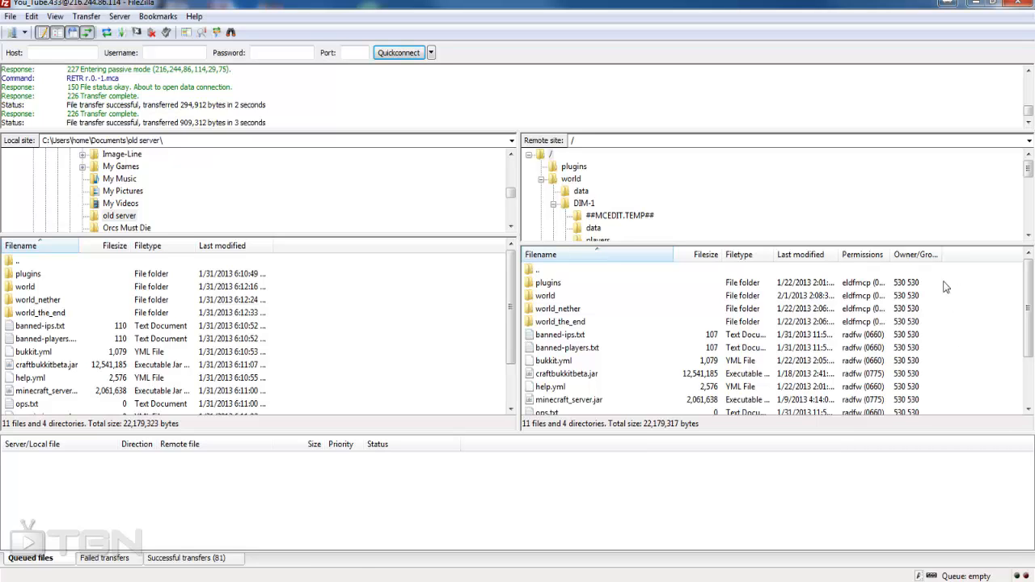
Delete all files and folders from the remote server's root directory
{"action": "mouse_move", "coordinate": [946, 287]}
{"action": "left_mouse_down"}
{"action": "mouse_move", "coordinate": [849, 303]}
{"action": "mouse_move", "coordinate": [687, 409]}
{"action": "mouse_move", "coordinate": [610, 435]}
{"action": "left_mouse_up"}
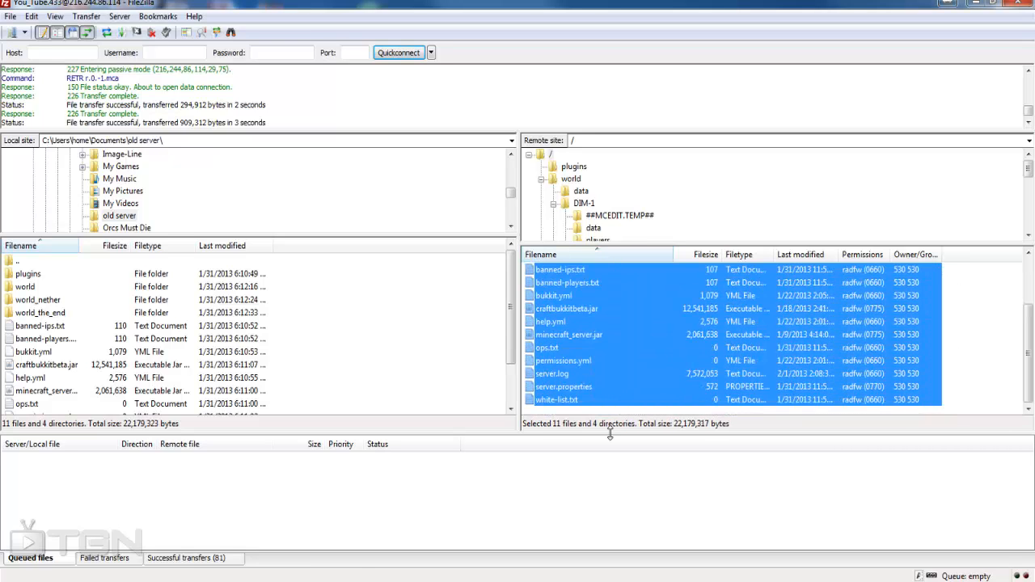
{"action": "key", "text": "Delete"}
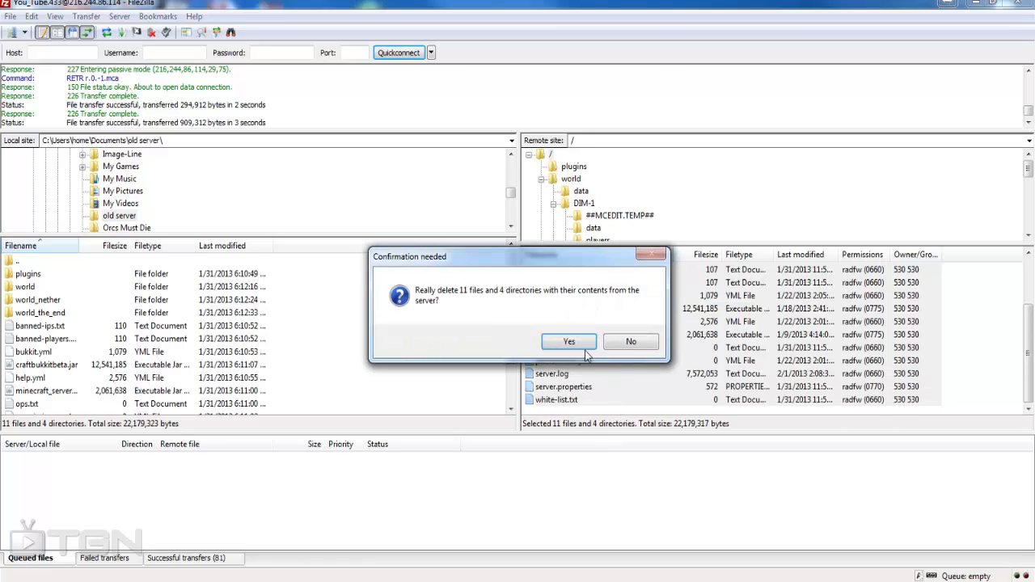
{"action": "left_click", "coordinate": [569, 342]}
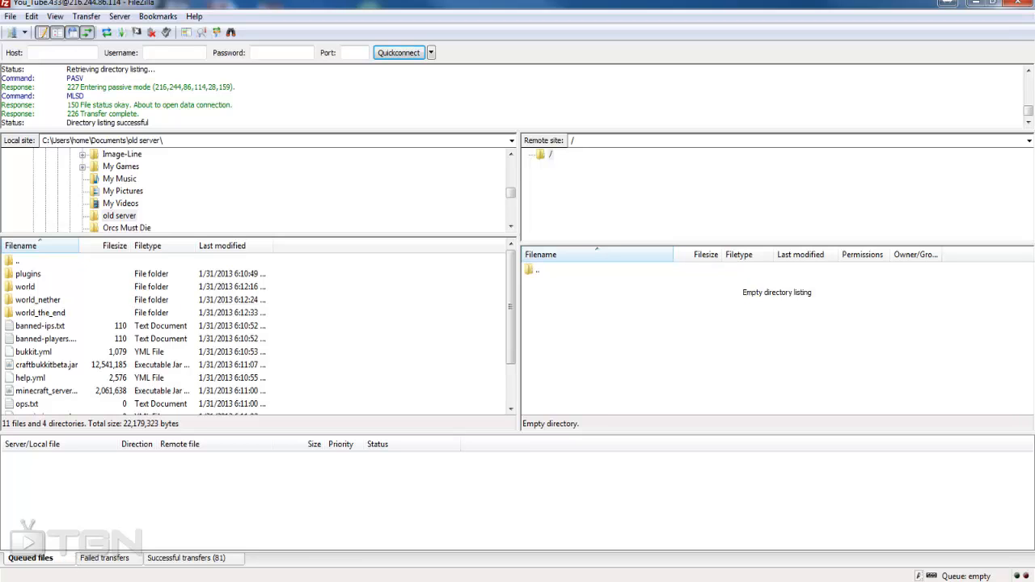
Switch to the Technic Pack site in Firefox and open the Tekkit modpack page
{"action": "left_click", "coordinate": [101, 518]}
{"action": "left_click", "coordinate": [557, 34]}
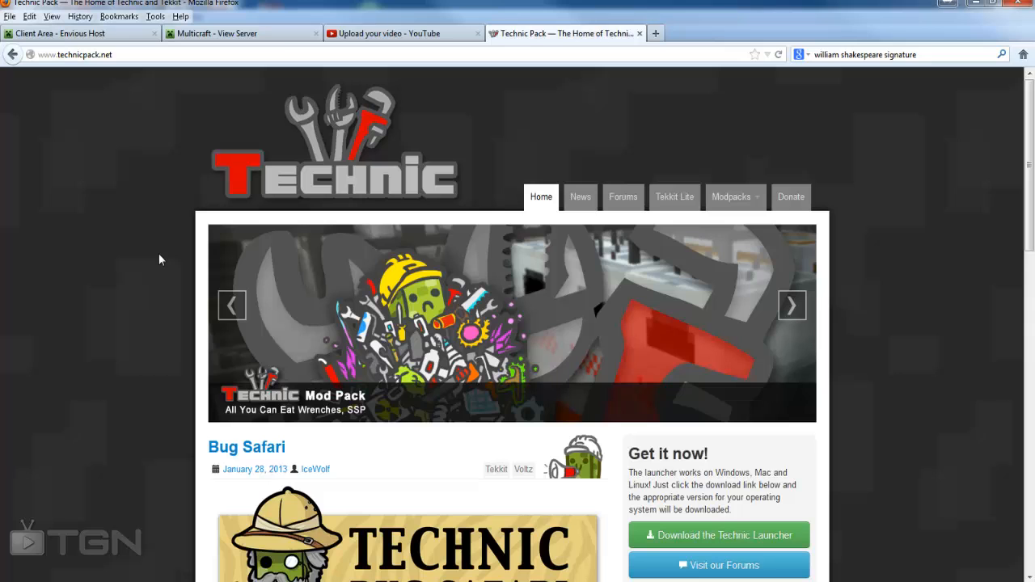
{"action": "scroll", "coordinate": [151, 276], "scroll_direction": "down", "scroll_amount": 2}
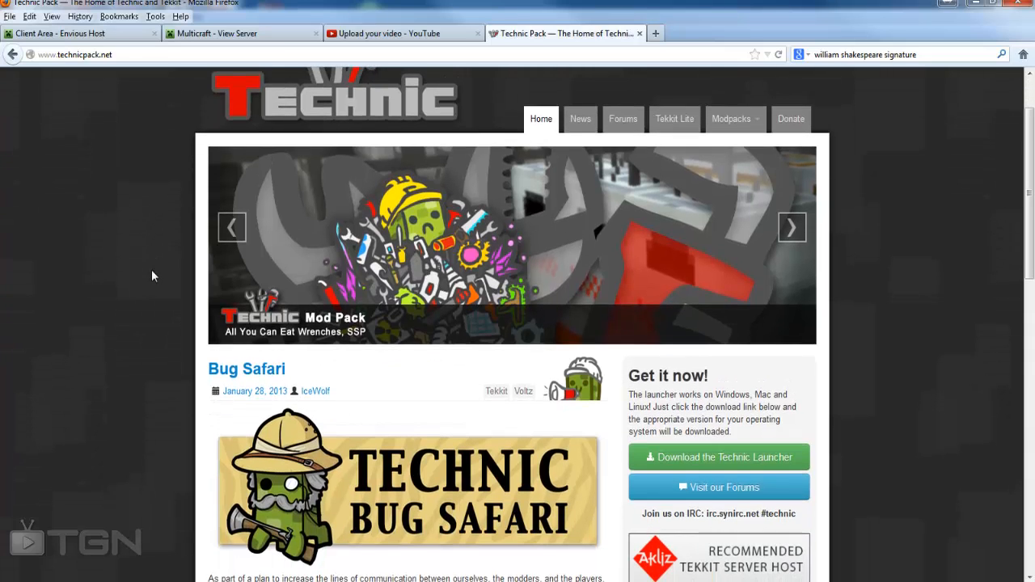
{"action": "scroll", "coordinate": [346, 275], "scroll_direction": "down", "scroll_amount": 2}
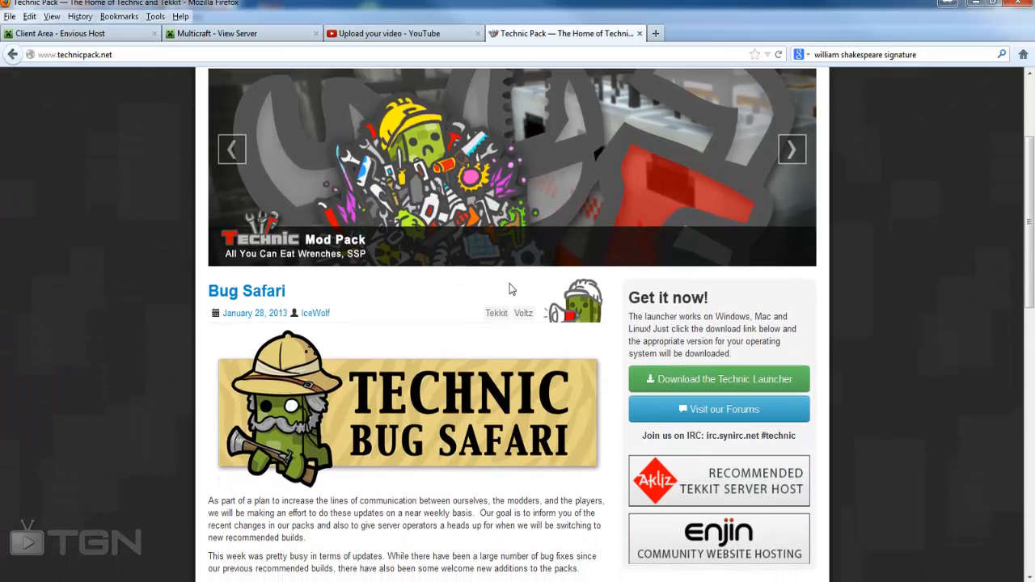
{"action": "scroll", "coordinate": [509, 287], "scroll_direction": "down", "scroll_amount": 5}
{"action": "scroll", "coordinate": [510, 289], "scroll_direction": "down", "scroll_amount": 3}
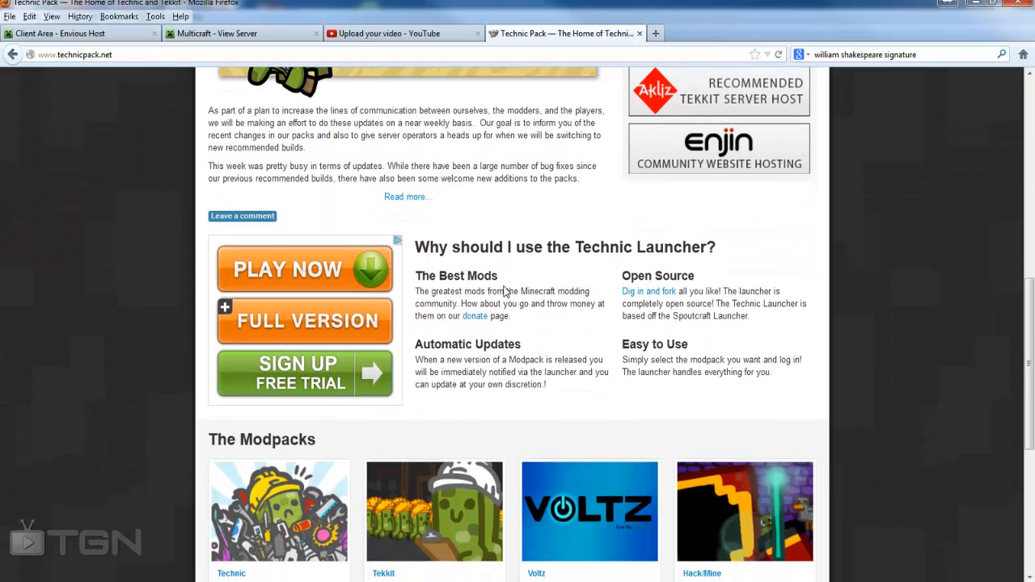
{"action": "scroll", "coordinate": [505, 289], "scroll_direction": "down", "scroll_amount": 2}
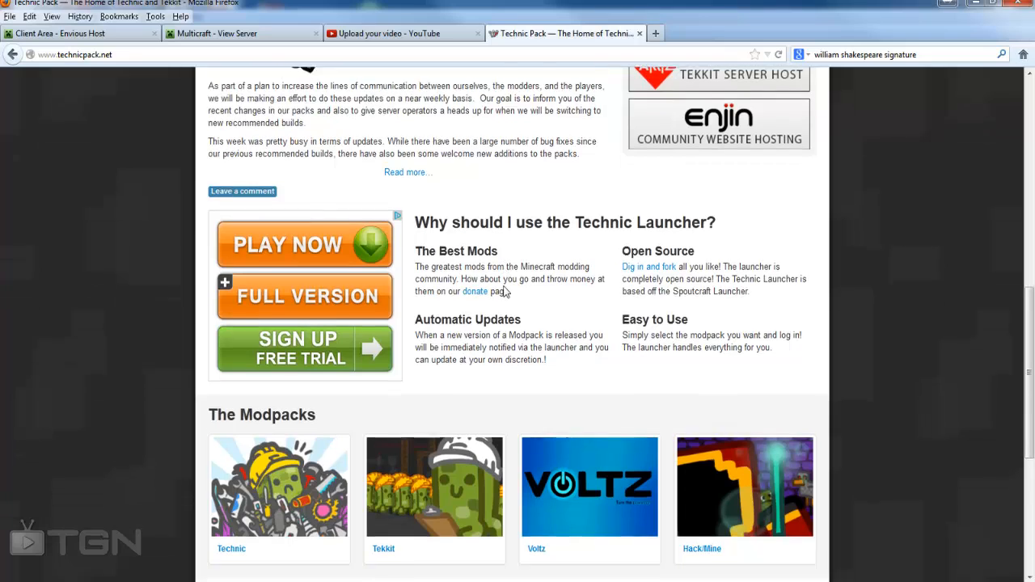
{"action": "scroll", "coordinate": [501, 291], "scroll_direction": "down", "scroll_amount": 2}
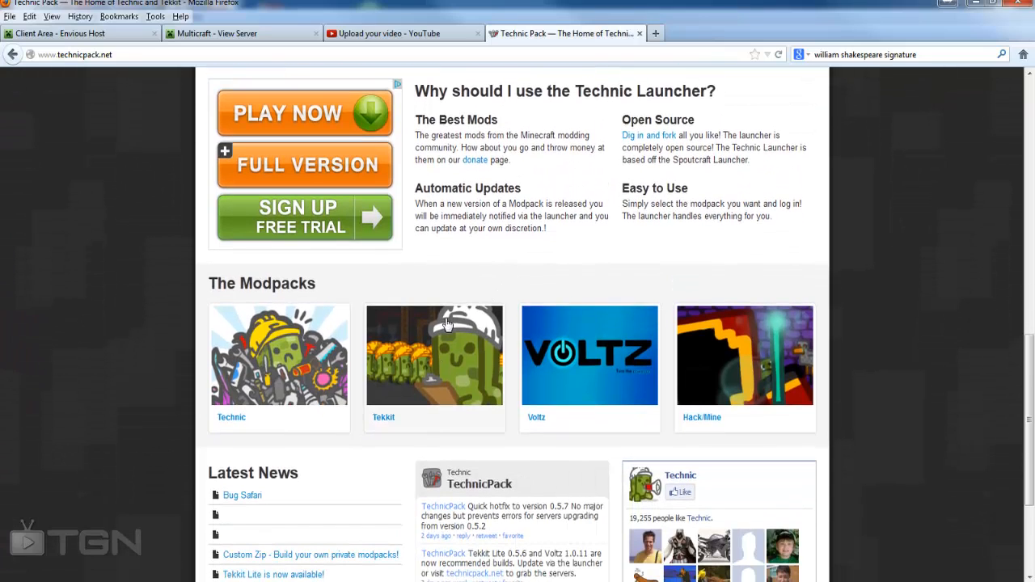
{"action": "left_click", "coordinate": [384, 423]}
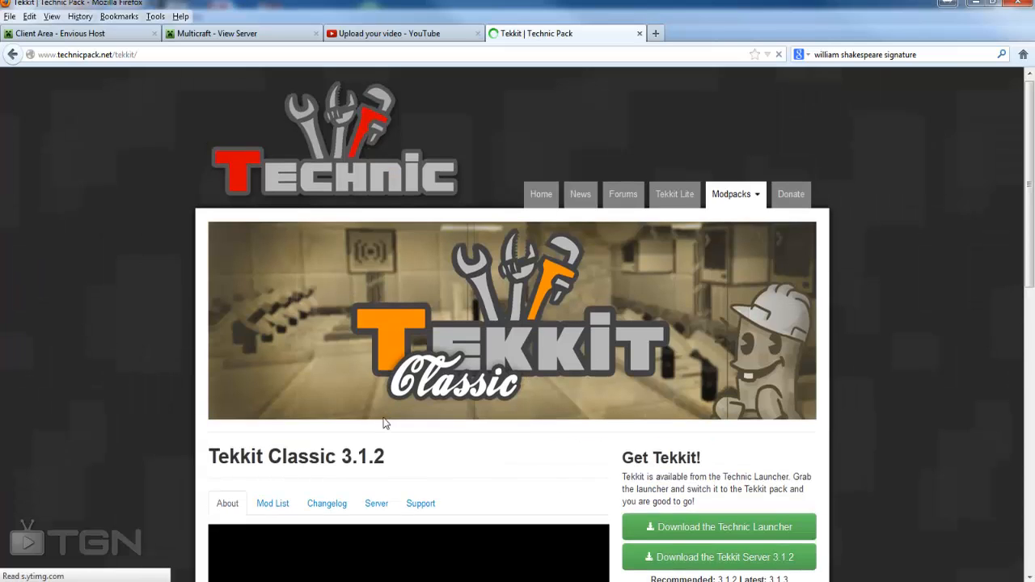
Download the Tekkit Server 3.1.2 package and save the zip file
{"action": "scroll", "coordinate": [385, 423], "scroll_direction": "down", "scroll_amount": 1}
{"action": "scroll", "coordinate": [384, 423], "scroll_direction": "down", "scroll_amount": 2}
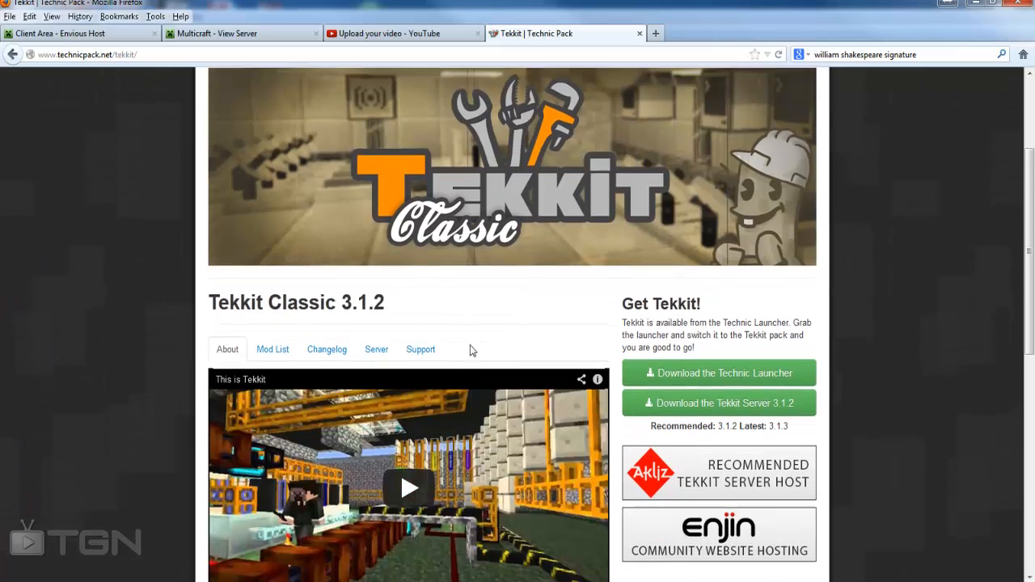
{"action": "scroll", "coordinate": [469, 350], "scroll_direction": "down", "scroll_amount": 2}
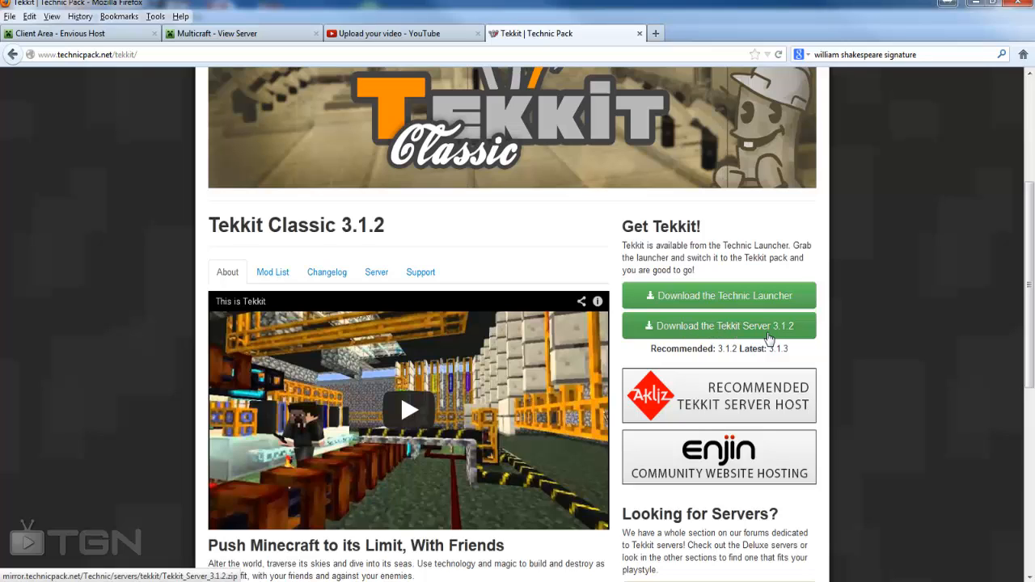
{"action": "left_click", "coordinate": [762, 332]}
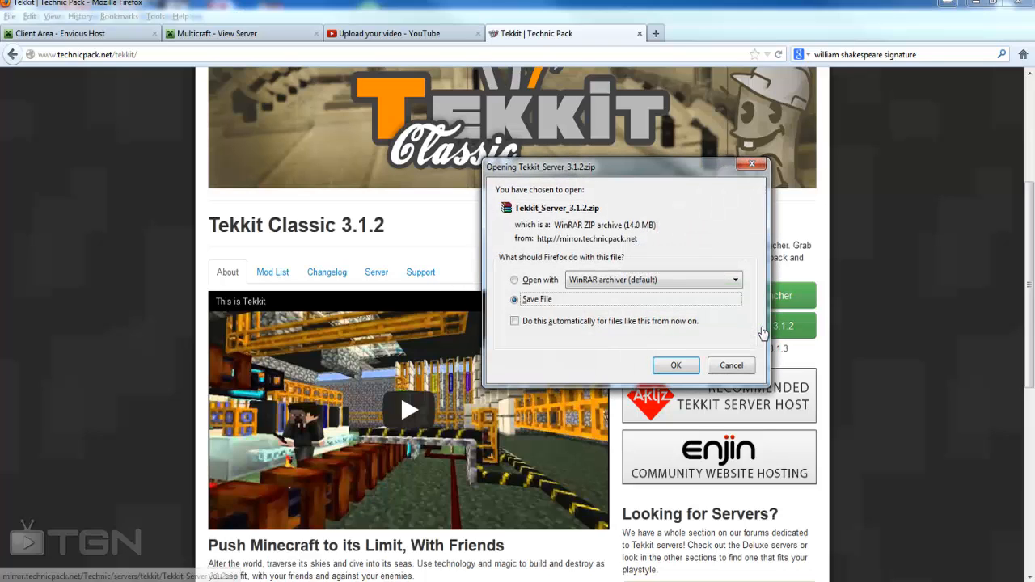
{"action": "left_click", "coordinate": [677, 367]}
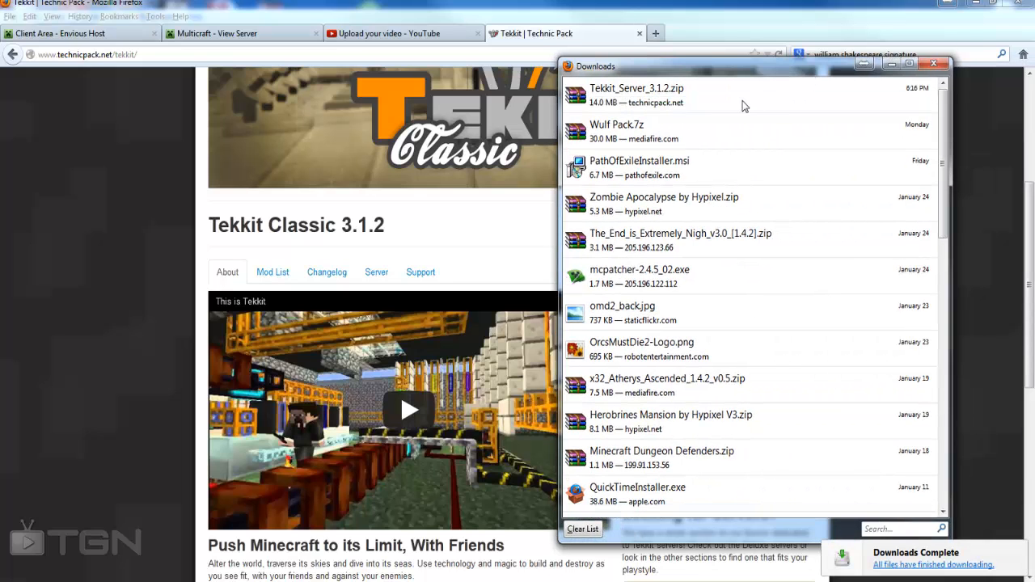
Open the downloaded Tekkit_Server_3.1.2.zip in WinRAR and dismiss the licence notice
{"action": "left_click", "coordinate": [714, 100]}
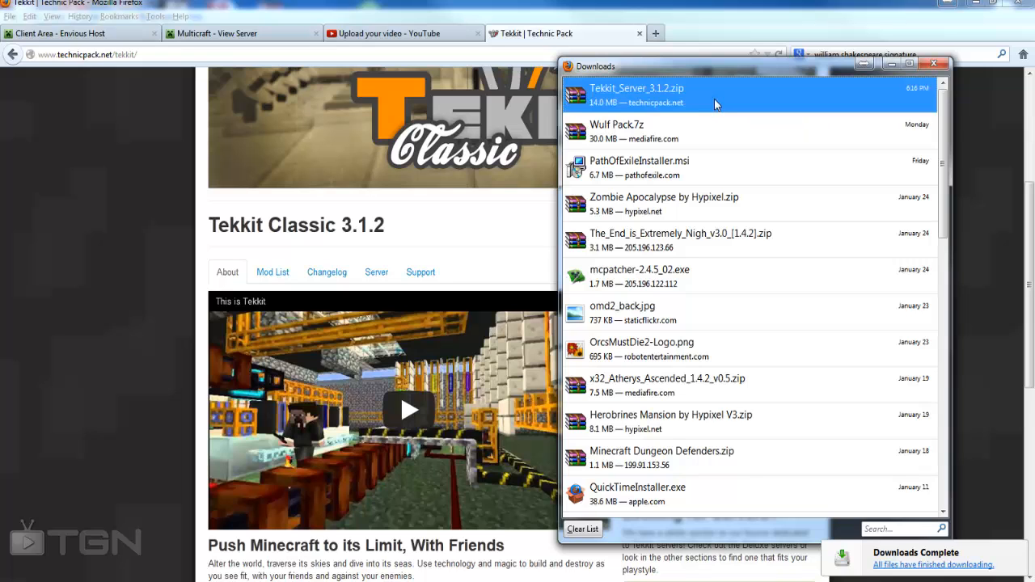
{"action": "double_click", "coordinate": [714, 99]}
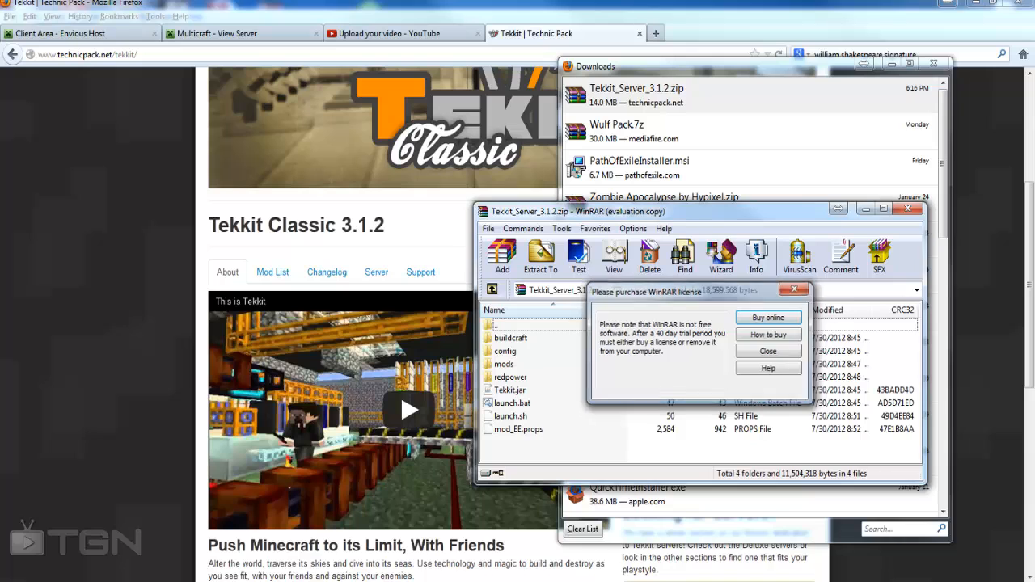
{"action": "left_click", "coordinate": [794, 288]}
Upload all folders and files from the Tekkit server archive to the remote root in FileZilla and close the archive
{"action": "left_click_drag", "start_coordinate": [561, 452], "coordinate": [499, 338]}
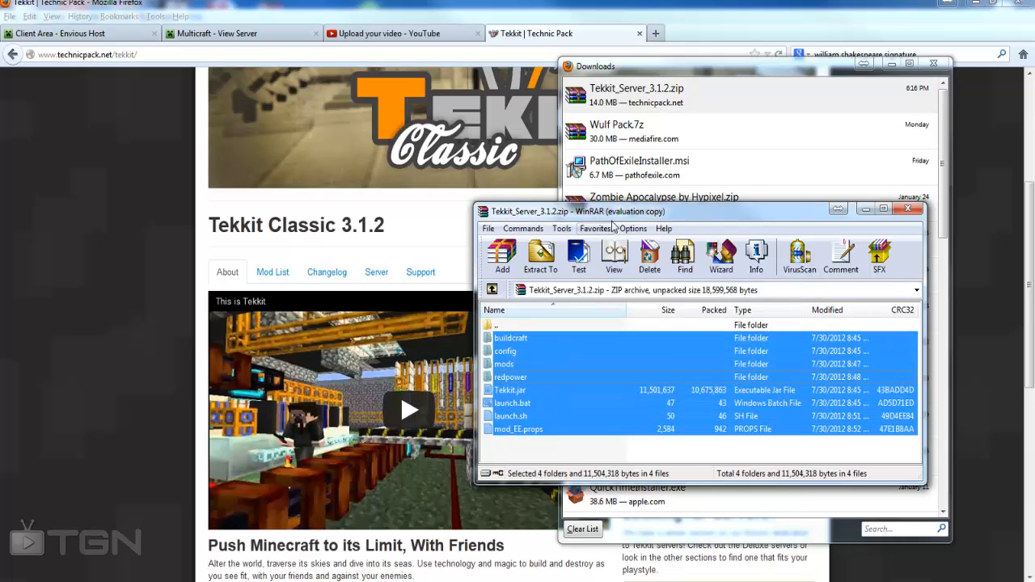
{"action": "left_click_drag", "start_coordinate": [619, 215], "coordinate": [929, 119]}
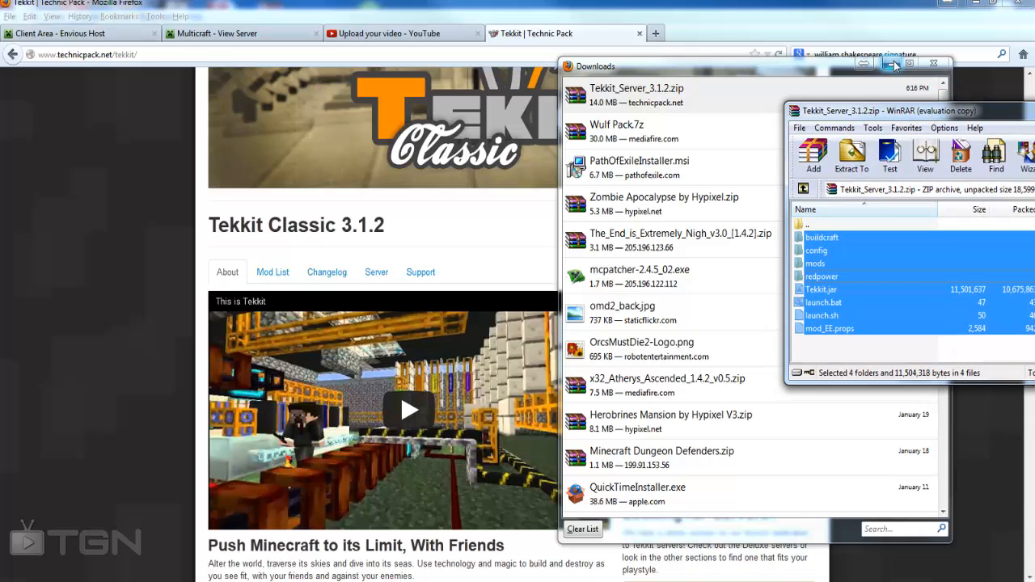
{"action": "left_click", "coordinate": [933, 63]}
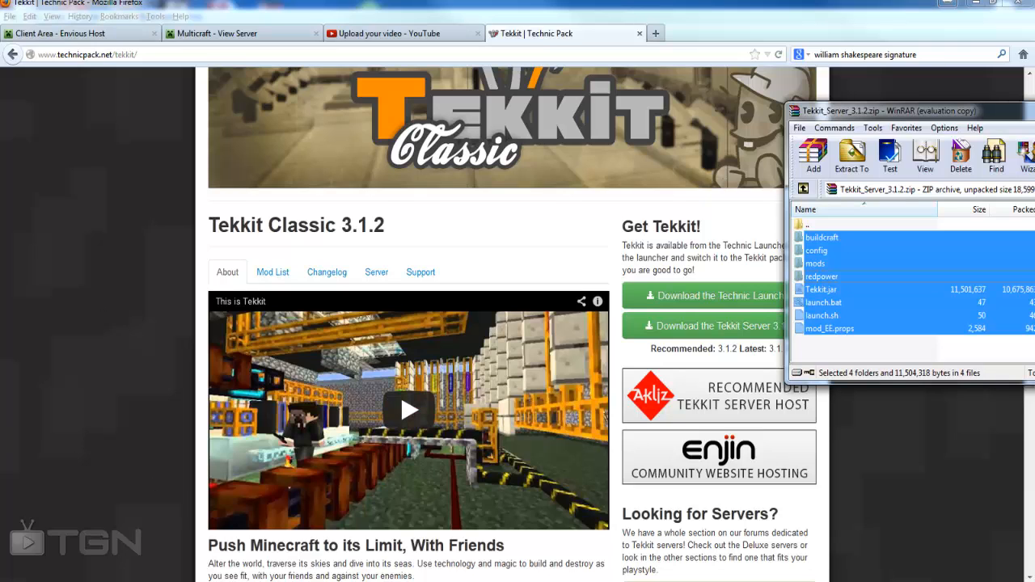
{"action": "left_click", "coordinate": [300, 581]}
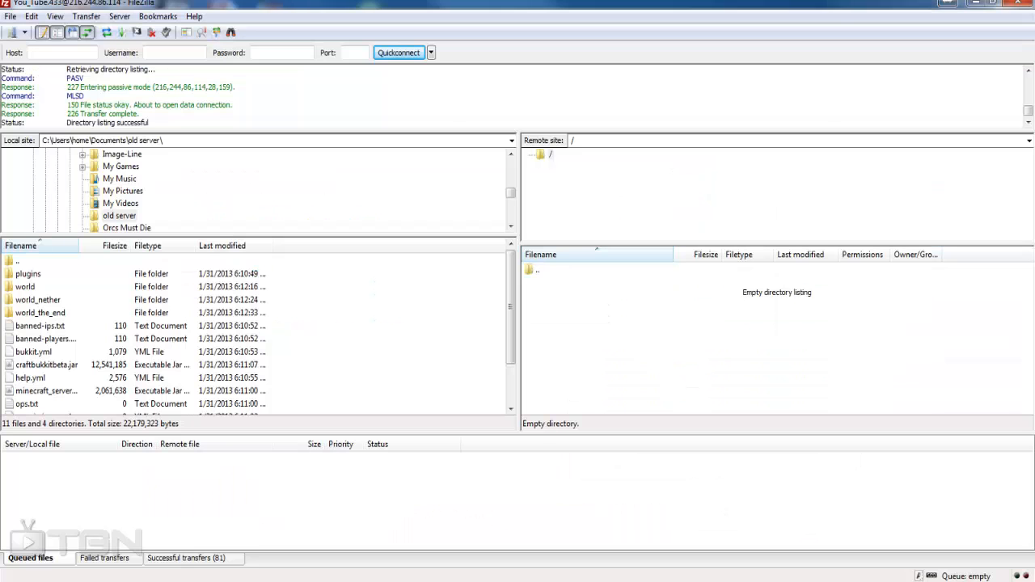
{"action": "left_click_drag", "start_coordinate": [1033, 118], "coordinate": [376, 91]}
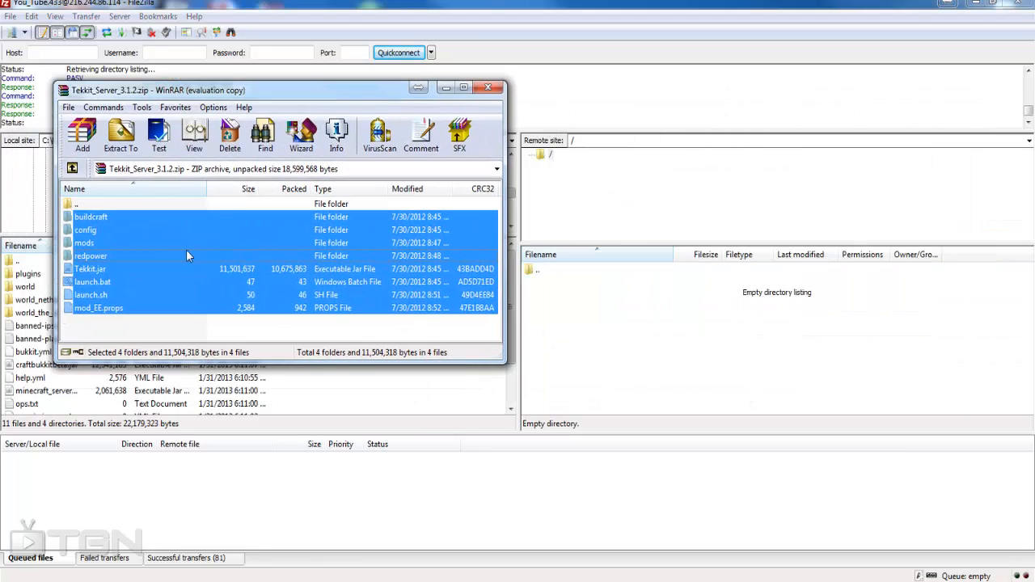
{"action": "left_click_drag", "start_coordinate": [186, 255], "coordinate": [662, 365]}
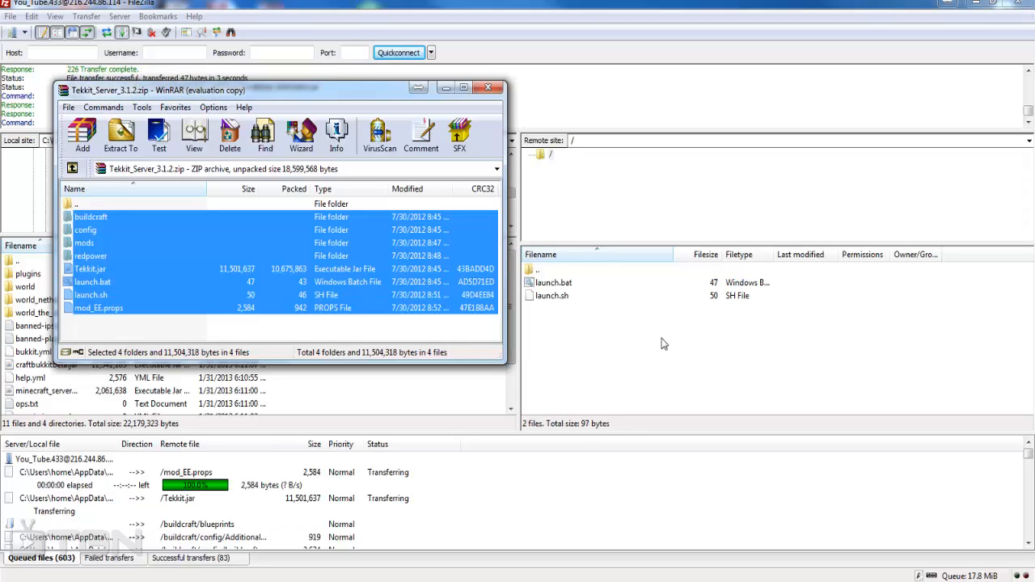
{"action": "left_click", "coordinate": [490, 88]}
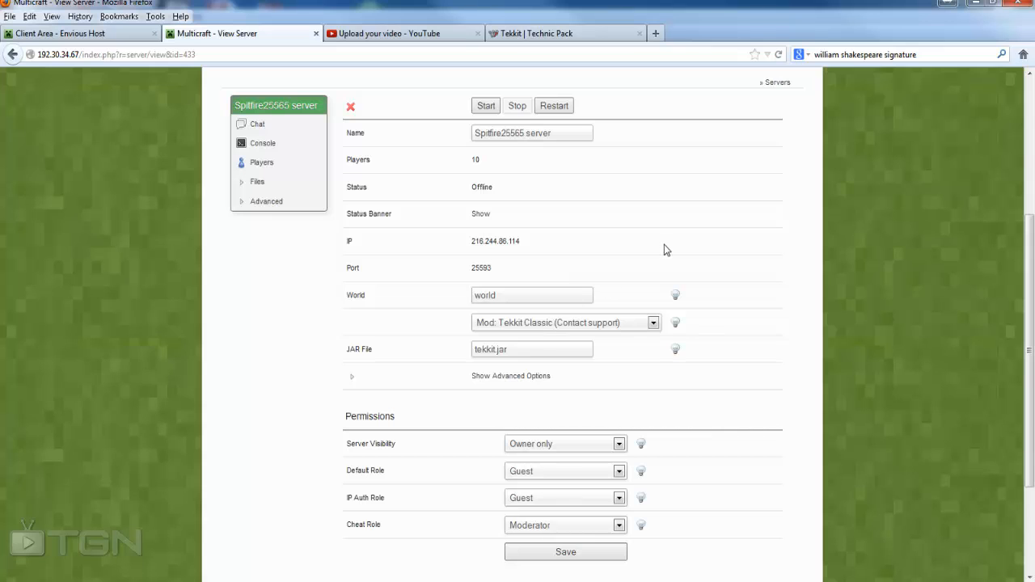
Choose Mod: Tekkit Classic (Contact support) as the server type on the Multicraft server page
{"action": "scroll", "coordinate": [663, 244], "scroll_direction": "up", "scroll_amount": 1}
{"action": "scroll", "coordinate": [663, 244], "scroll_direction": "up", "scroll_amount": 2}
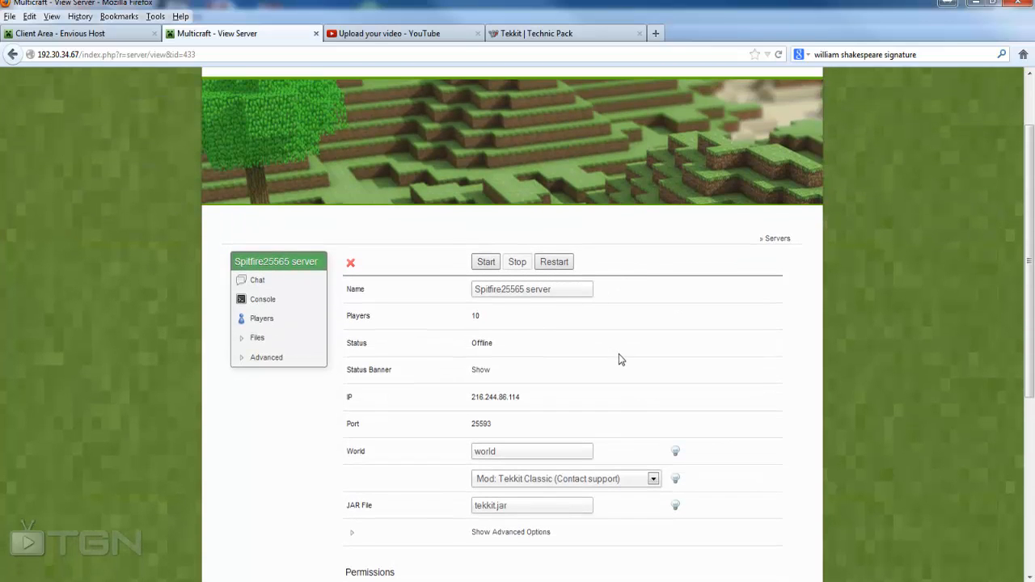
{"action": "scroll", "coordinate": [609, 360], "scroll_direction": "down", "scroll_amount": 1}
{"action": "left_click", "coordinate": [618, 401]}
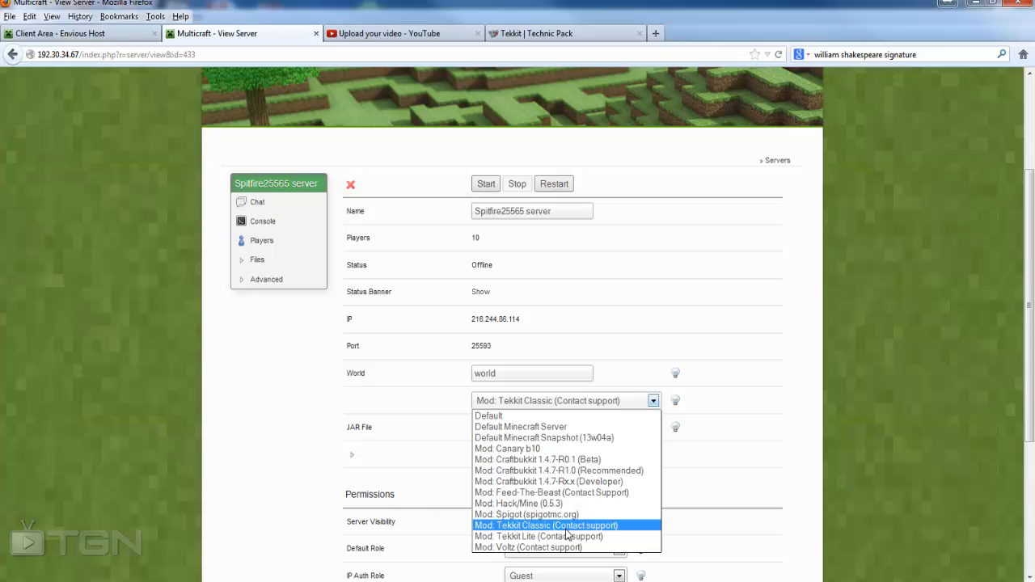
{"action": "left_click", "coordinate": [565, 528]}
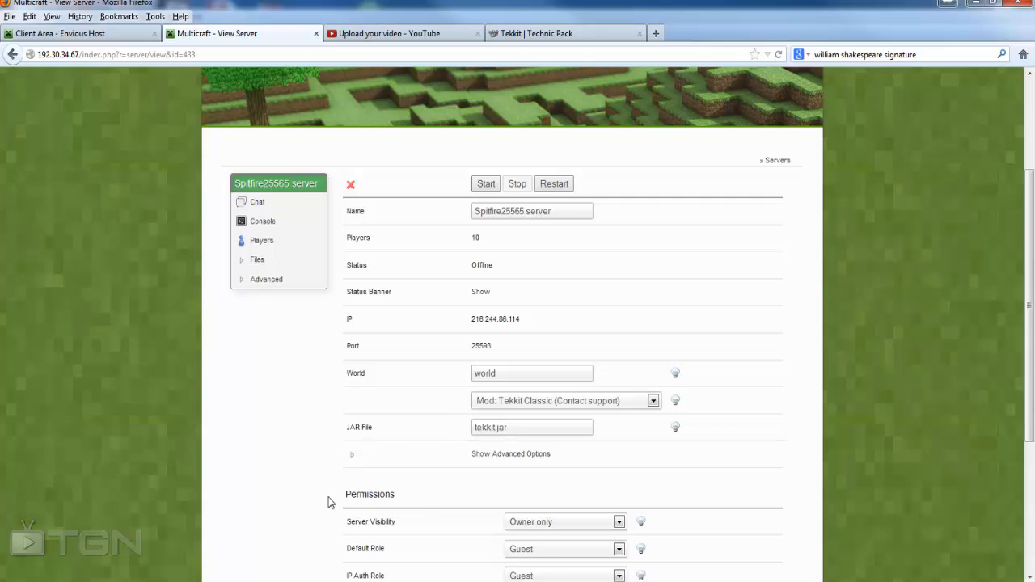
Check the uploaded Tekkit.jar in FileZilla, and copy the JAR file name tekkit.jar from the Multicraft server settings
{"action": "mouse_move", "coordinate": [298, 581]}
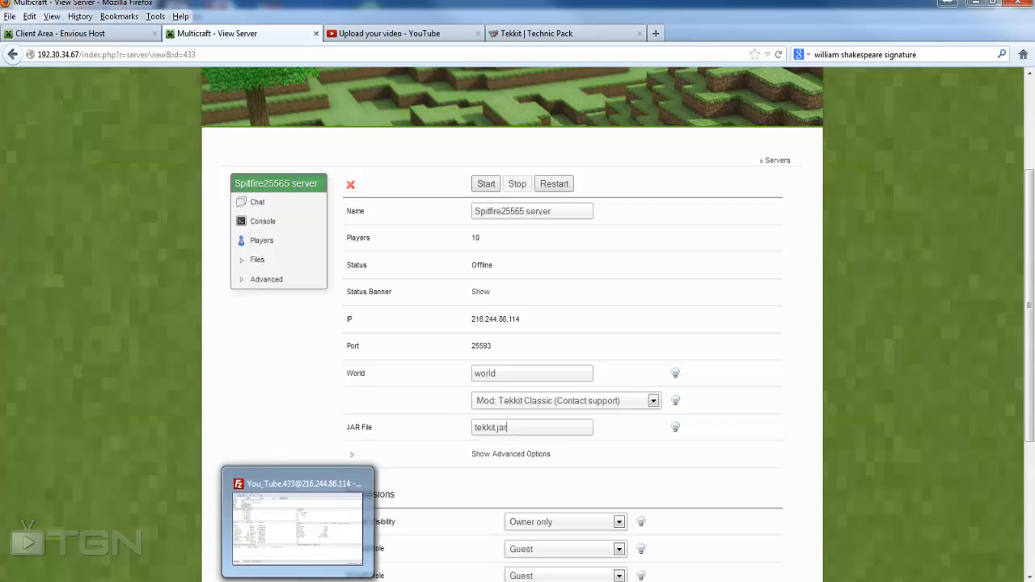
{"action": "left_click", "coordinate": [339, 542]}
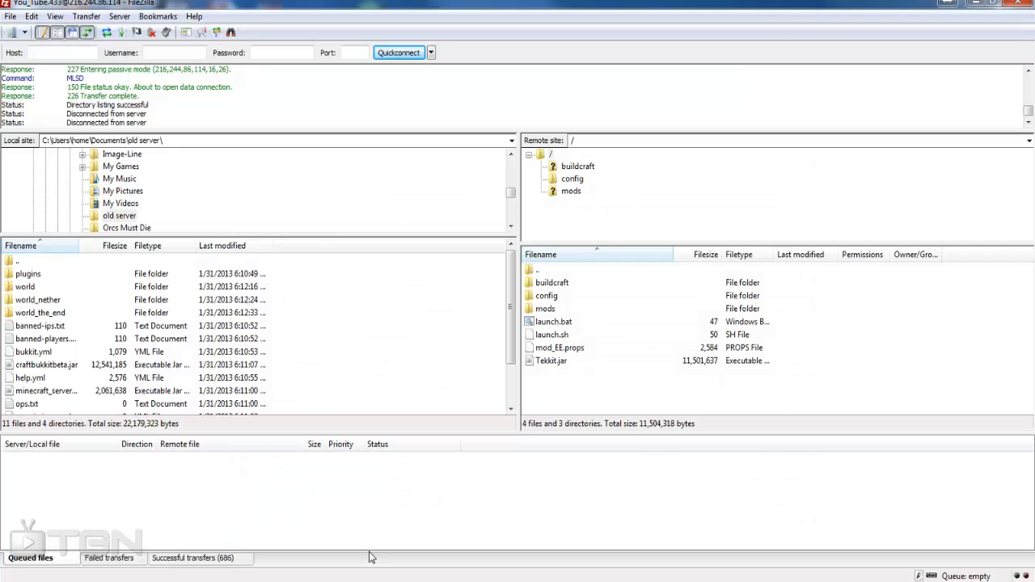
{"action": "left_click", "coordinate": [565, 365]}
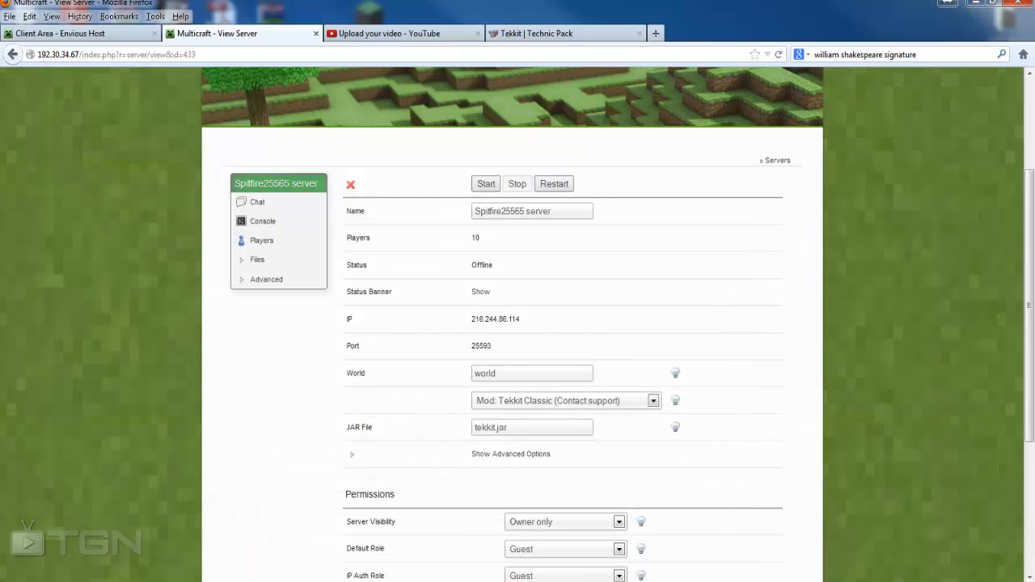
{"action": "double_click", "coordinate": [489, 427]}
{"action": "key", "text": "ctrl+c"}
{"action": "right_click", "coordinate": [495, 428]}
{"action": "left_click", "coordinate": [544, 472]}
Switch to FileZilla and rename the remote Tekkit.jar to tekkit.jar using the copied name, then return to Multicraft
{"action": "mouse_move", "coordinate": [298, 581]}
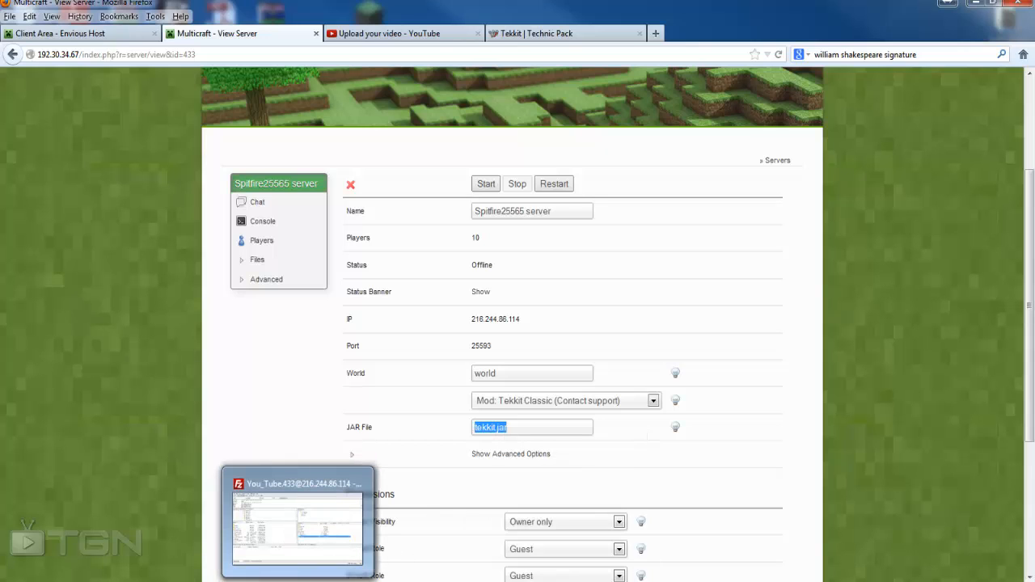
{"action": "left_click", "coordinate": [298, 581]}
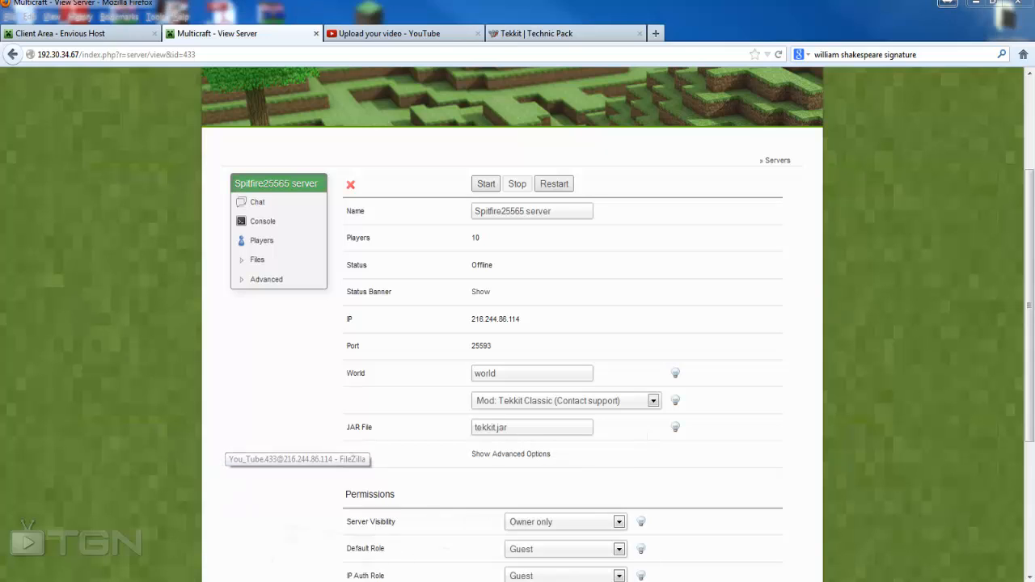
{"action": "right_click", "coordinate": [557, 369]}
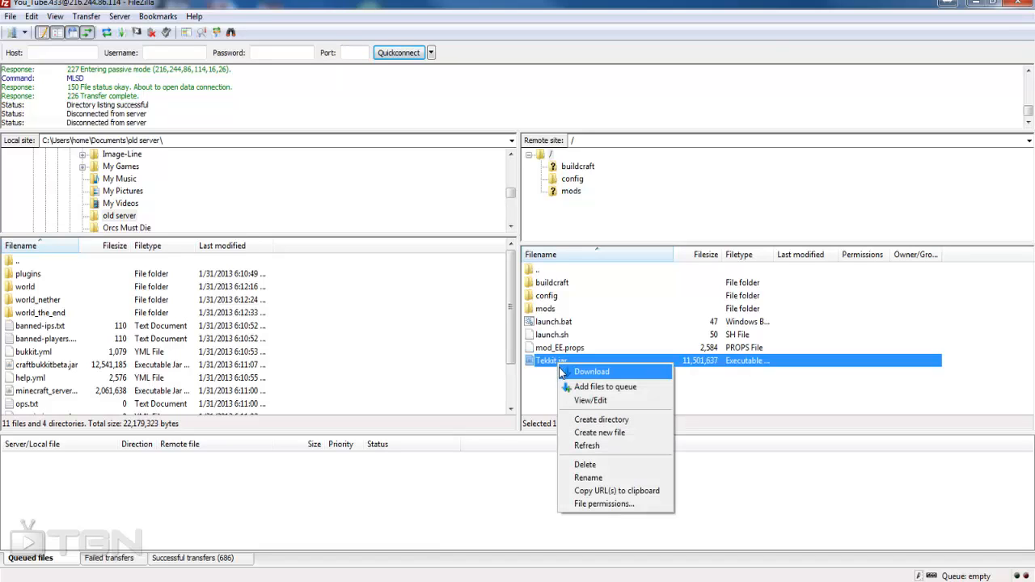
{"action": "left_click", "coordinate": [604, 477]}
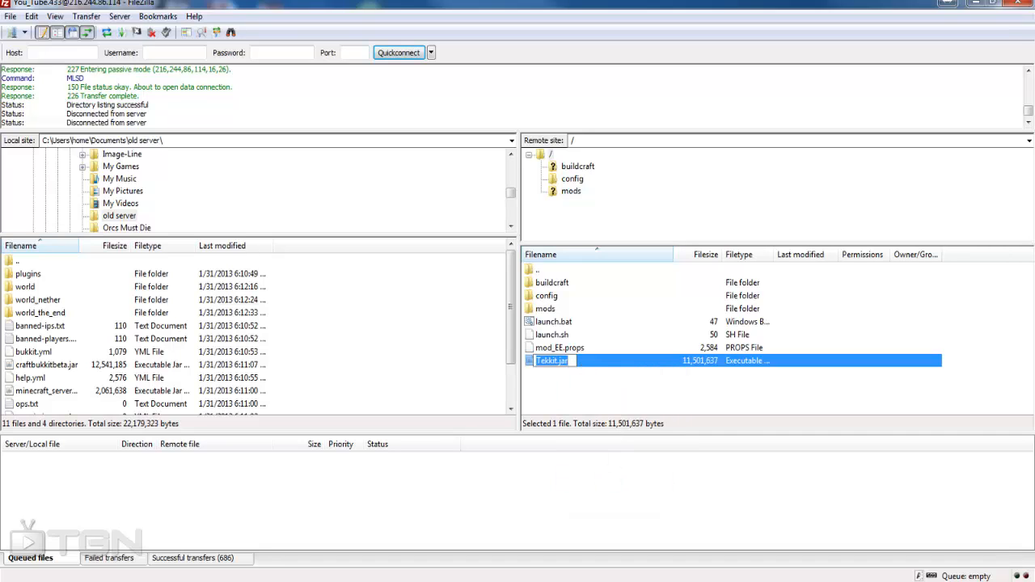
{"action": "right_click", "coordinate": [552, 361]}
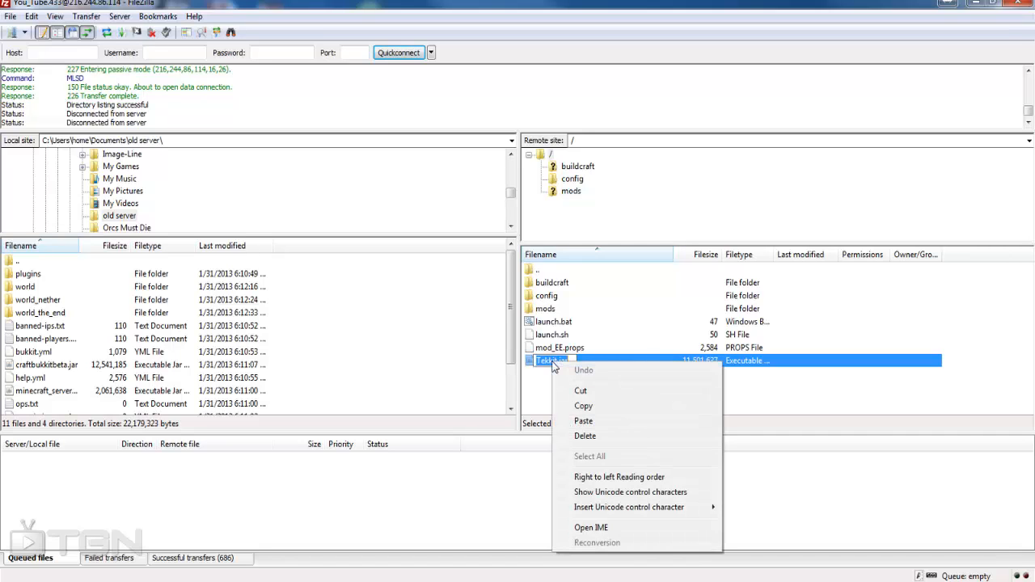
{"action": "left_click", "coordinate": [596, 421]}
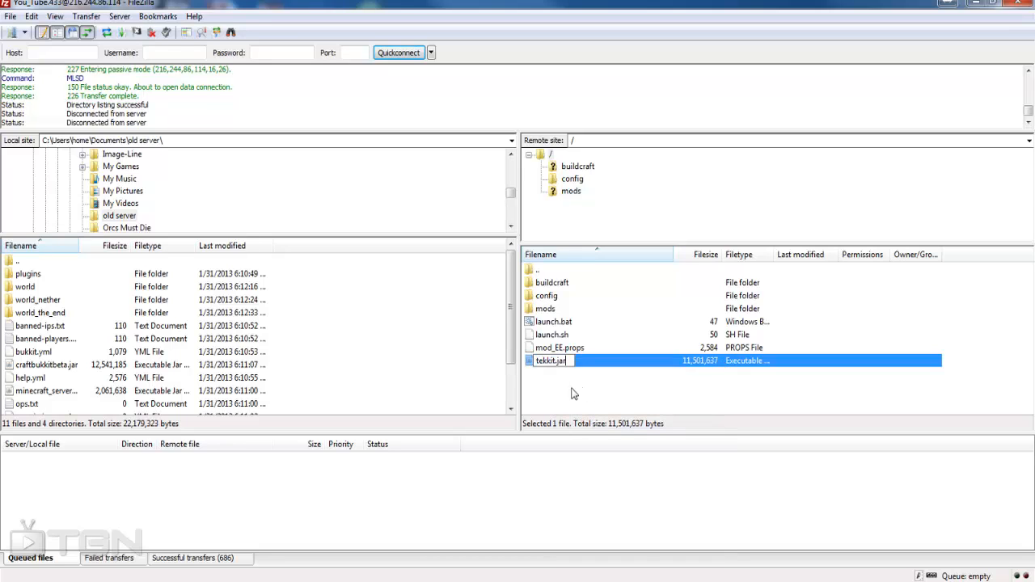
{"action": "left_click", "coordinate": [570, 393]}
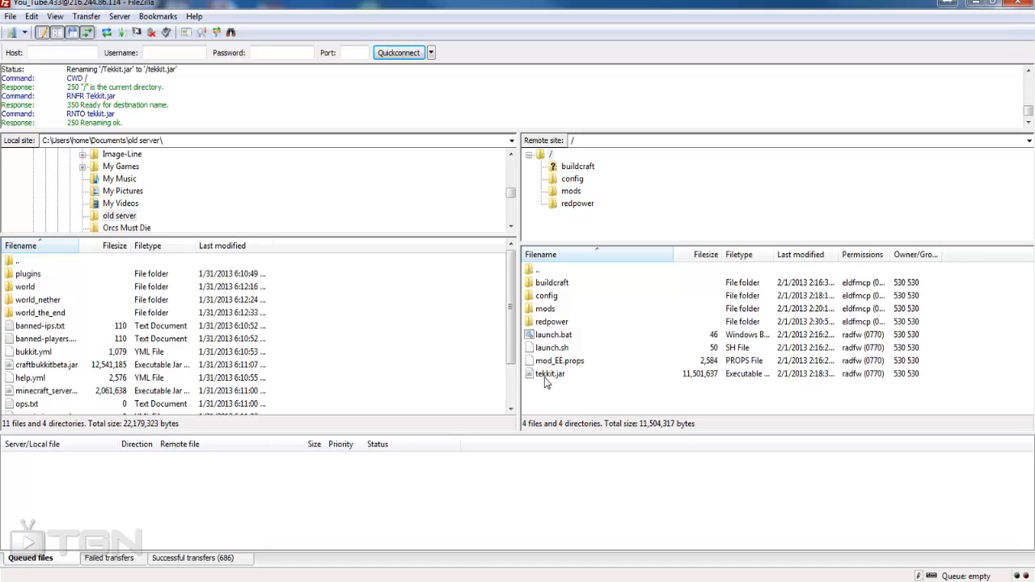
{"action": "left_click", "coordinate": [975, 5]}
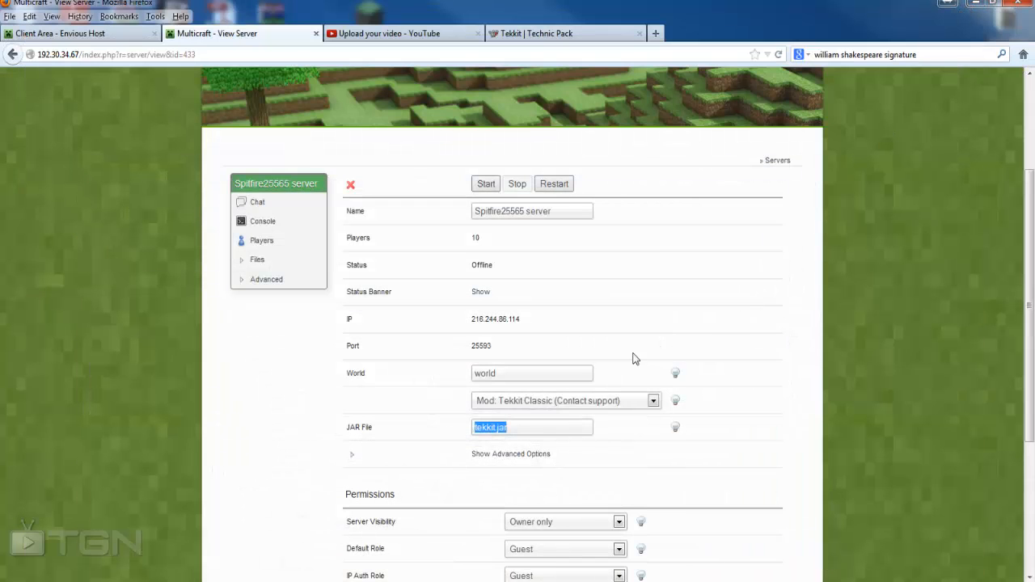
Save the Multicraft server settings, keeping the world name world, and start the server
{"action": "left_click", "coordinate": [521, 373]}
{"action": "left_click_drag", "start_coordinate": [498, 373], "coordinate": [473, 373]}
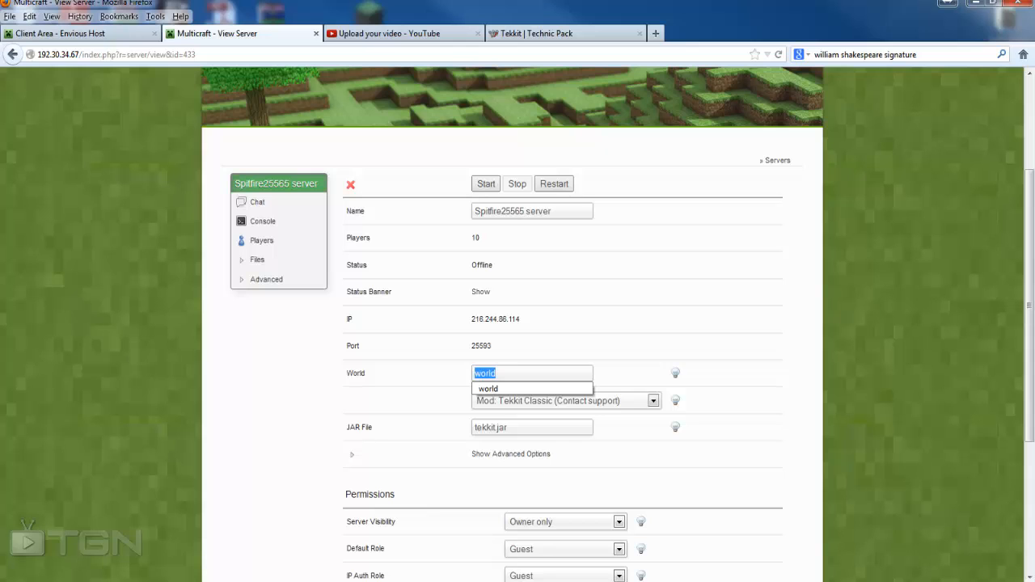
{"action": "left_click", "coordinate": [785, 475]}
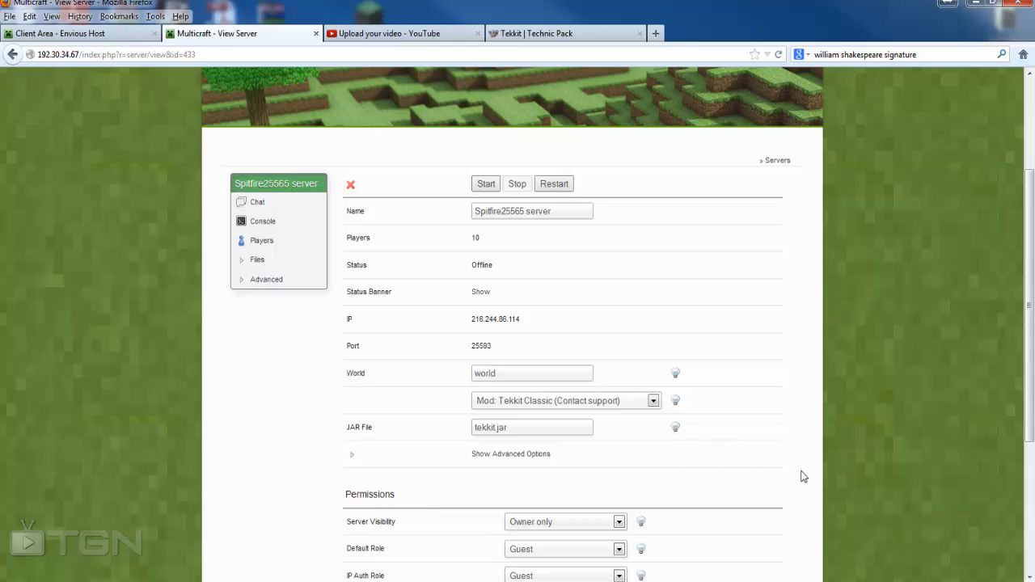
{"action": "scroll", "coordinate": [802, 477], "scroll_direction": "down", "scroll_amount": 3}
{"action": "scroll", "coordinate": [803, 476], "scroll_direction": "down", "scroll_amount": 2}
{"action": "left_click", "coordinate": [574, 414]}
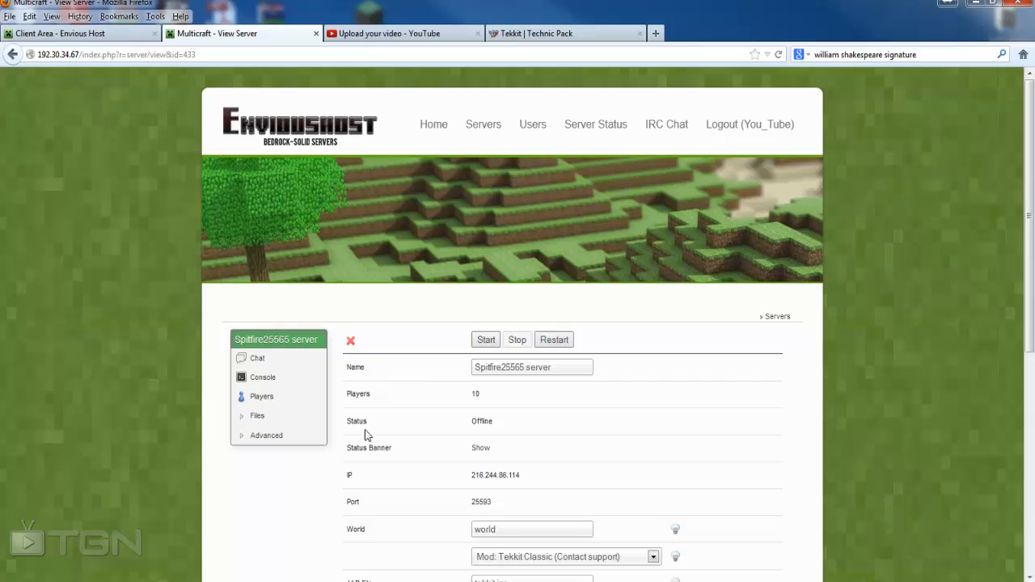
{"action": "left_click", "coordinate": [486, 341]}
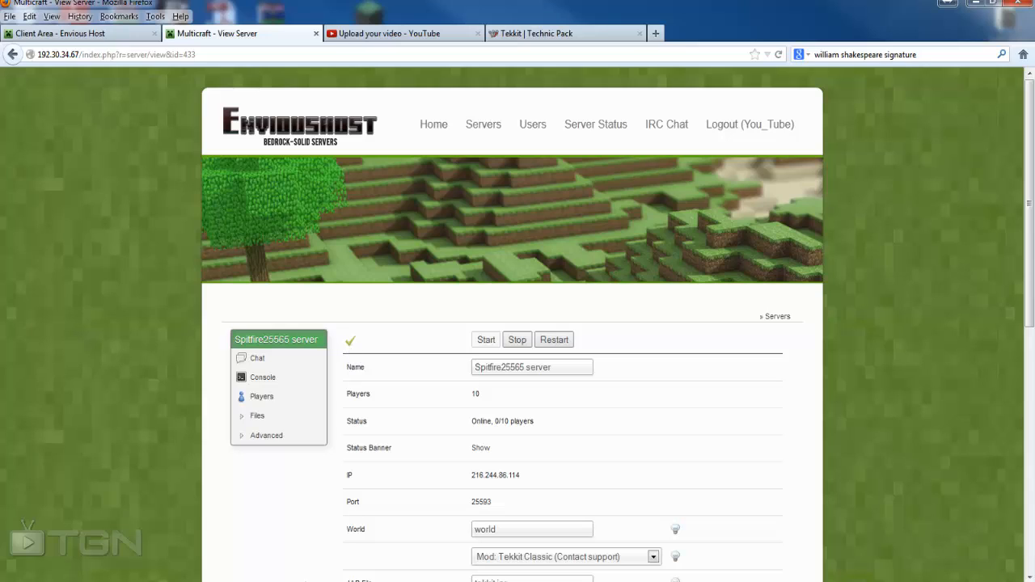
Refresh the remote root listing in FileZilla and look through the server's folders and files
{"action": "mouse_move", "coordinate": [297, 581]}
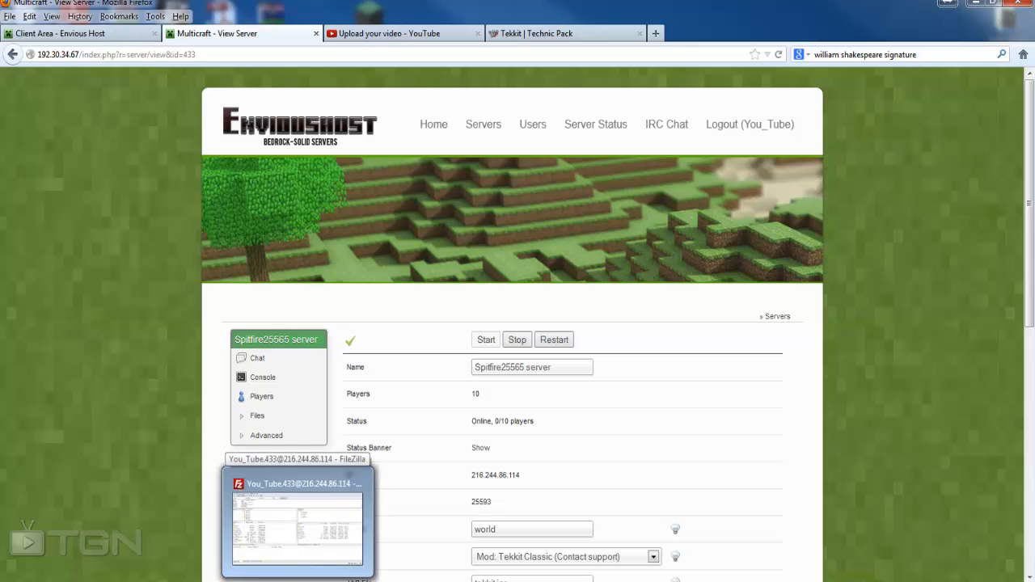
{"action": "left_click", "coordinate": [298, 581]}
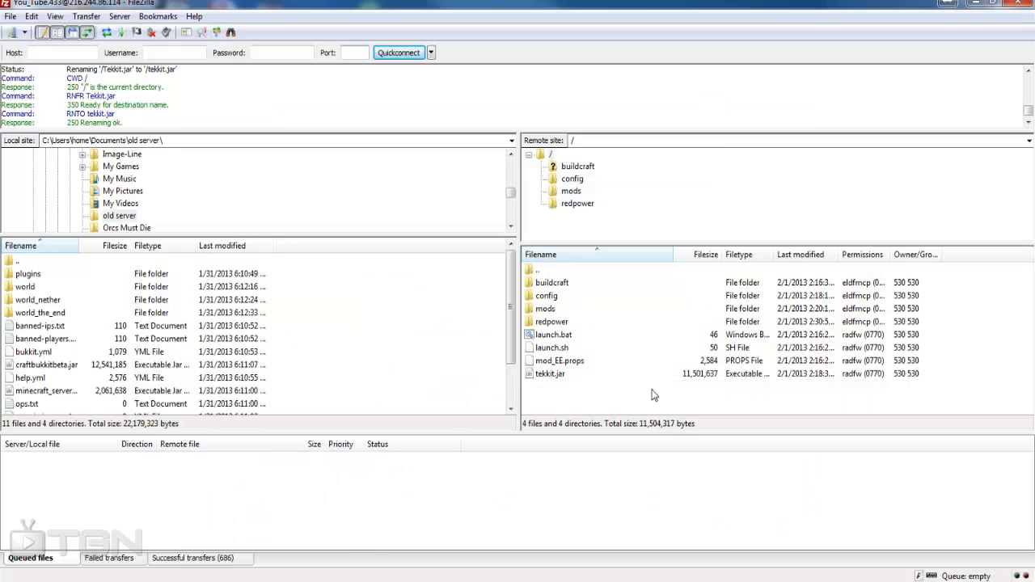
{"action": "right_click", "coordinate": [596, 399]}
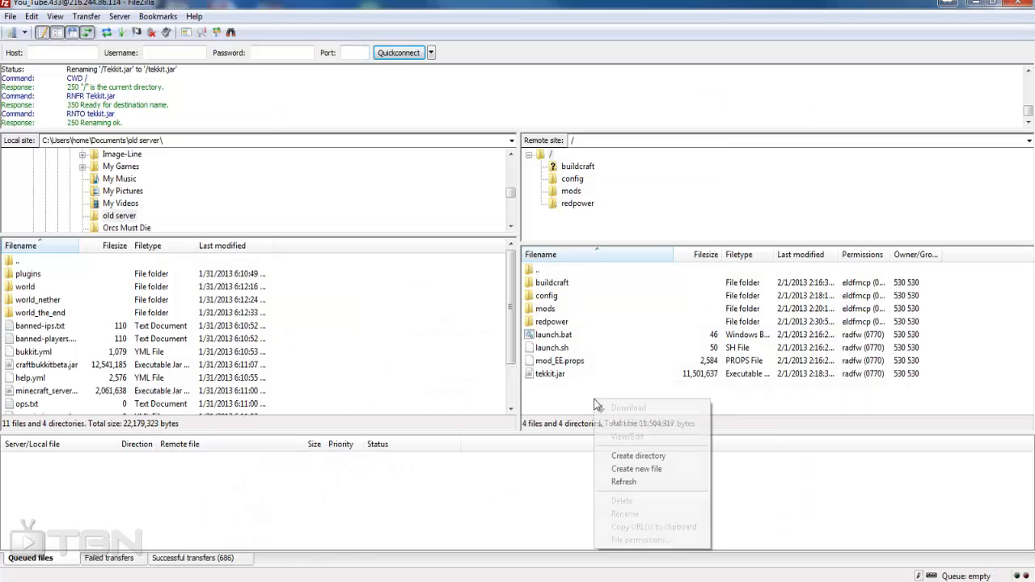
{"action": "left_click", "coordinate": [631, 481]}
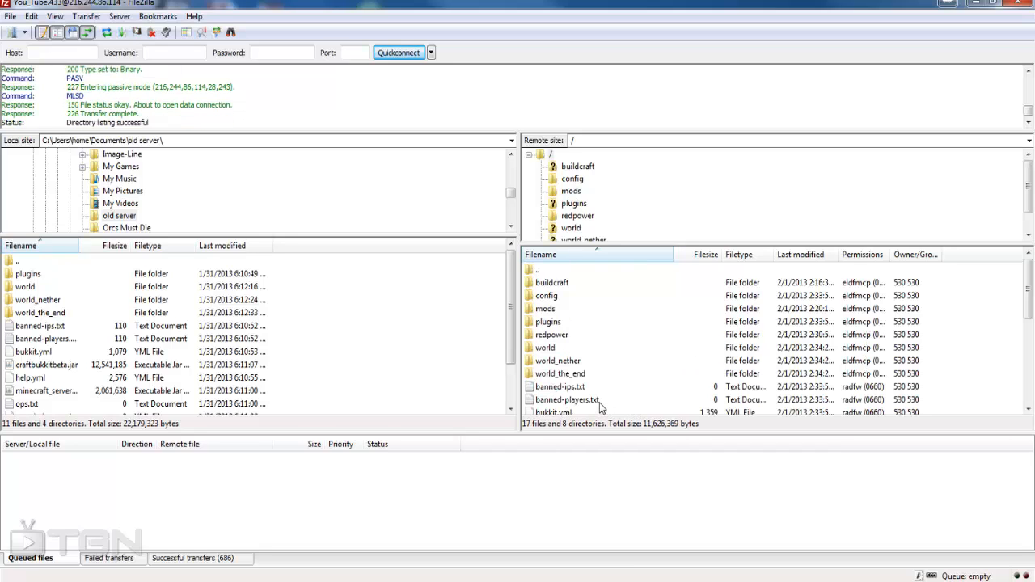
{"action": "scroll", "coordinate": [599, 402], "scroll_direction": "down", "scroll_amount": 1}
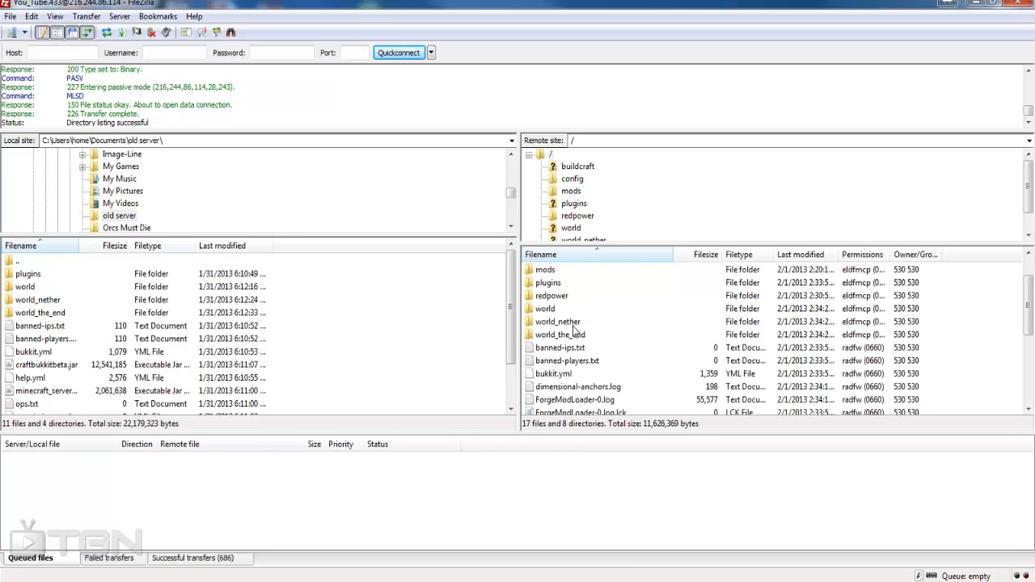
{"action": "scroll", "coordinate": [573, 330], "scroll_direction": "down", "scroll_amount": 3}
{"action": "scroll", "coordinate": [575, 332], "scroll_direction": "down", "scroll_amount": 1}
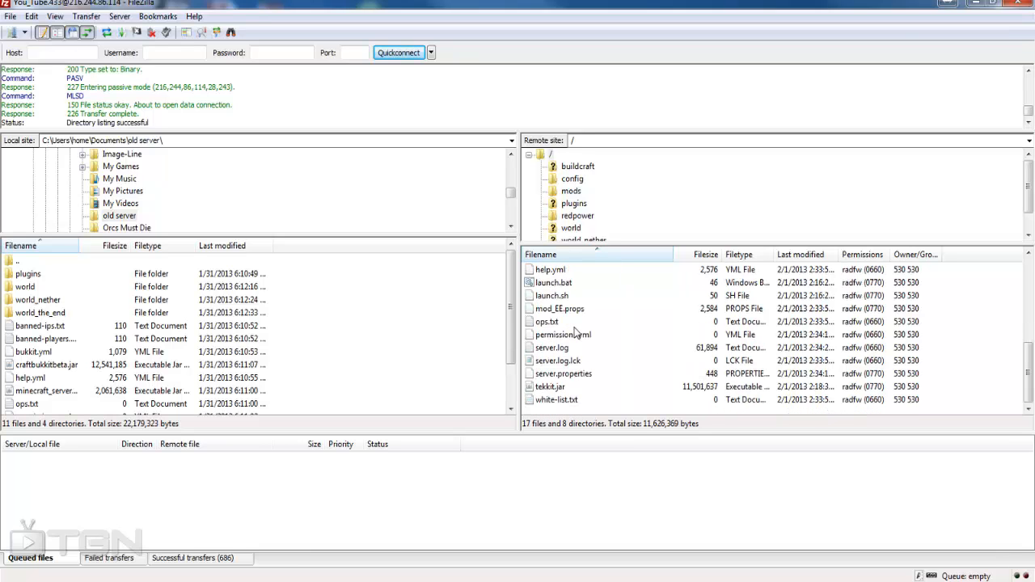
{"action": "left_click", "coordinate": [974, 7]}
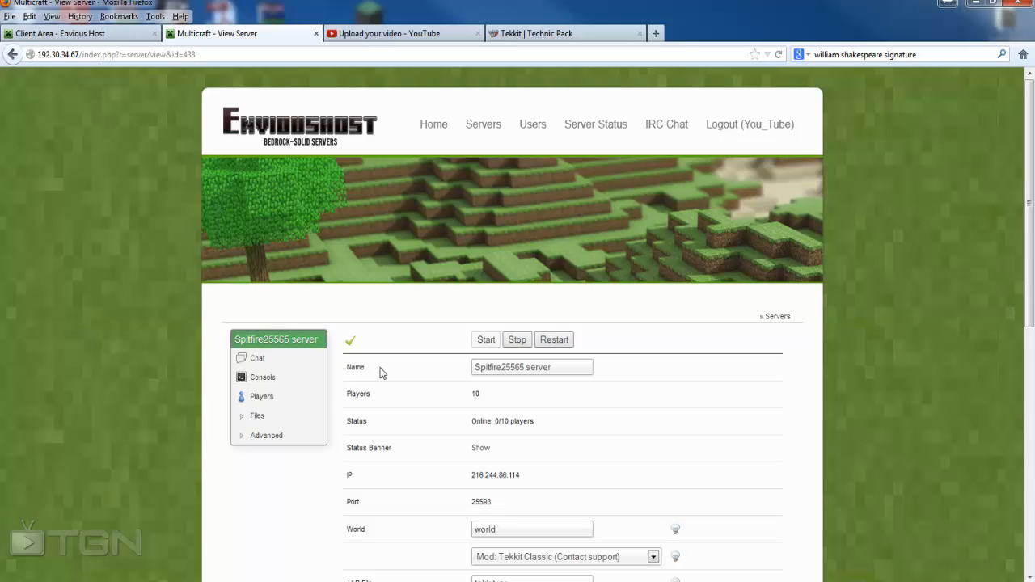
Open the server console in Multicraft, examine the startup log for loaded mod modules, and go back to the server page
{"action": "left_click", "coordinate": [285, 379]}
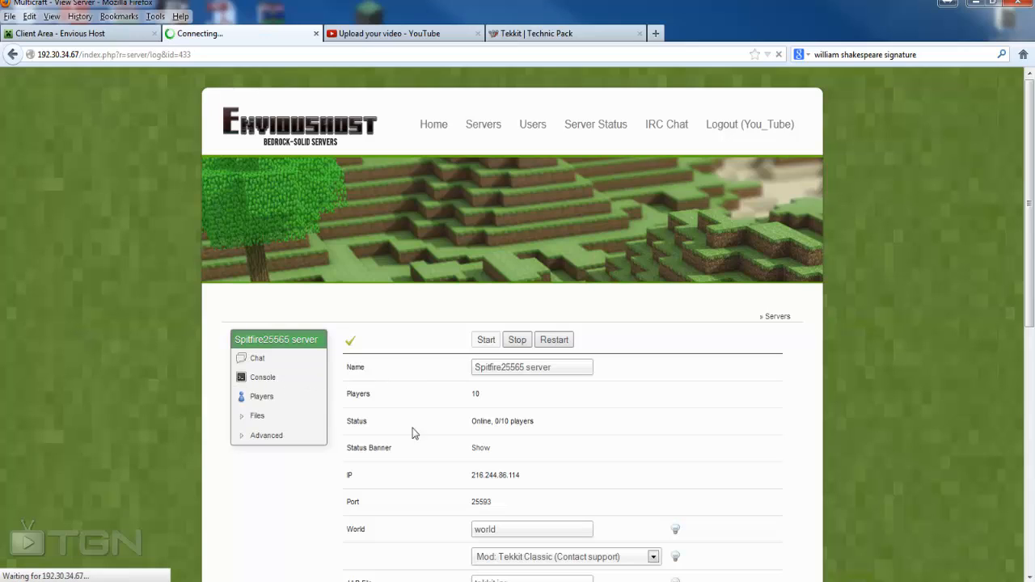
{"action": "scroll", "coordinate": [414, 430], "scroll_direction": "down", "scroll_amount": 1}
{"action": "scroll", "coordinate": [563, 477], "scroll_direction": "down", "scroll_amount": 2}
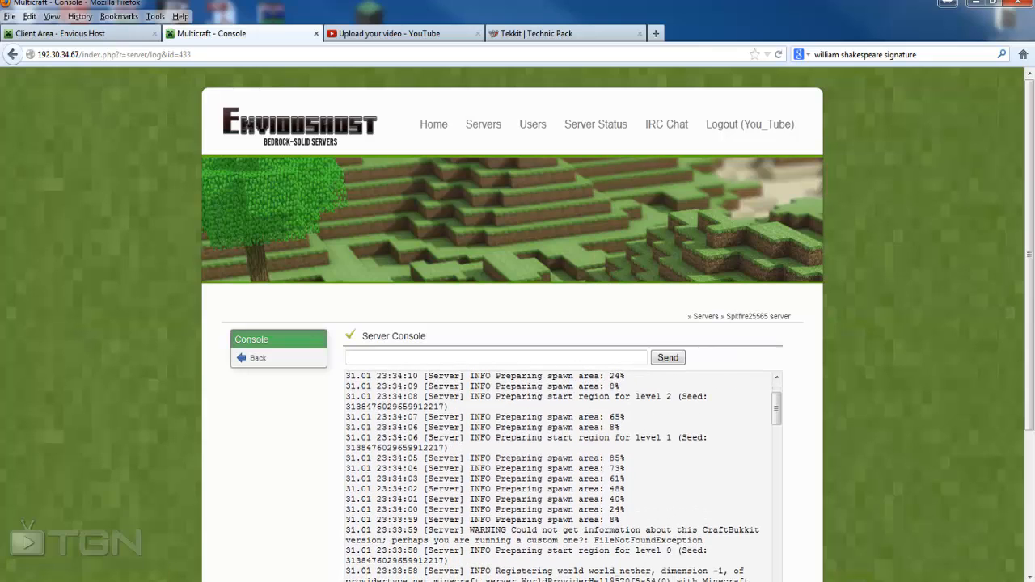
{"action": "scroll", "coordinate": [564, 477], "scroll_direction": "down", "scroll_amount": 3}
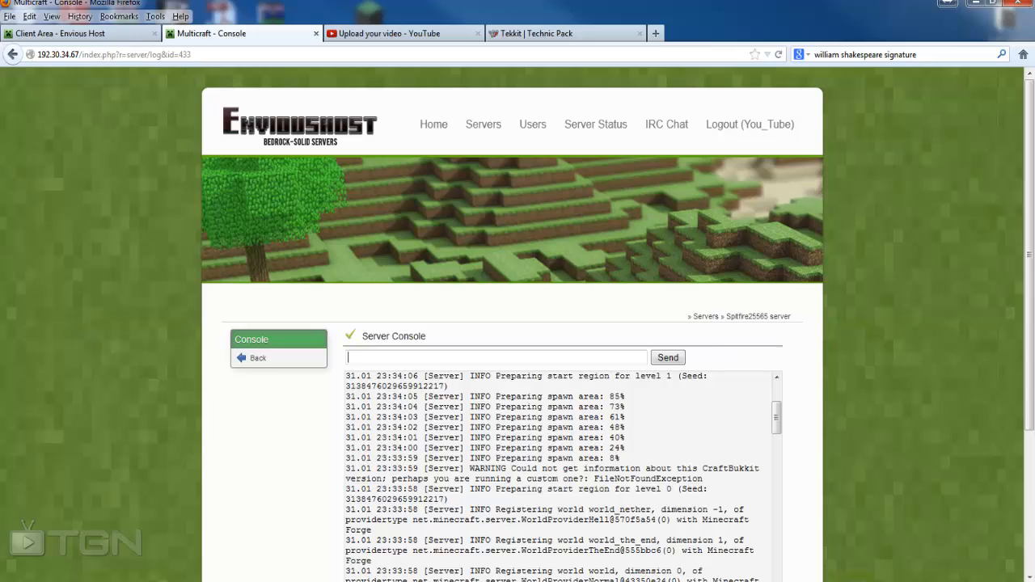
{"action": "scroll", "coordinate": [563, 477], "scroll_direction": "down", "scroll_amount": 6}
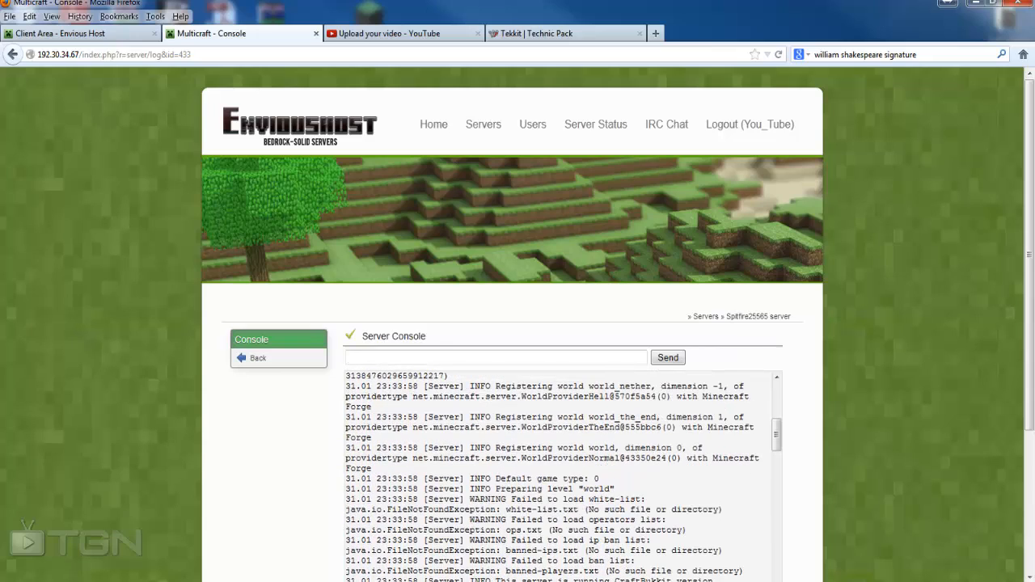
{"action": "scroll", "coordinate": [564, 477], "scroll_direction": "down", "scroll_amount": 8}
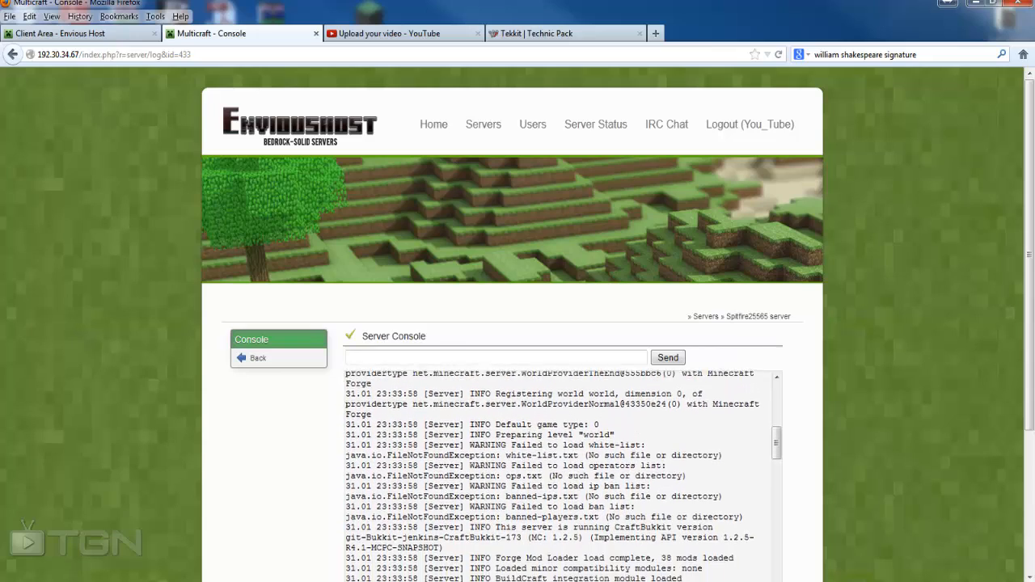
{"action": "scroll", "coordinate": [563, 477], "scroll_direction": "down", "scroll_amount": 1}
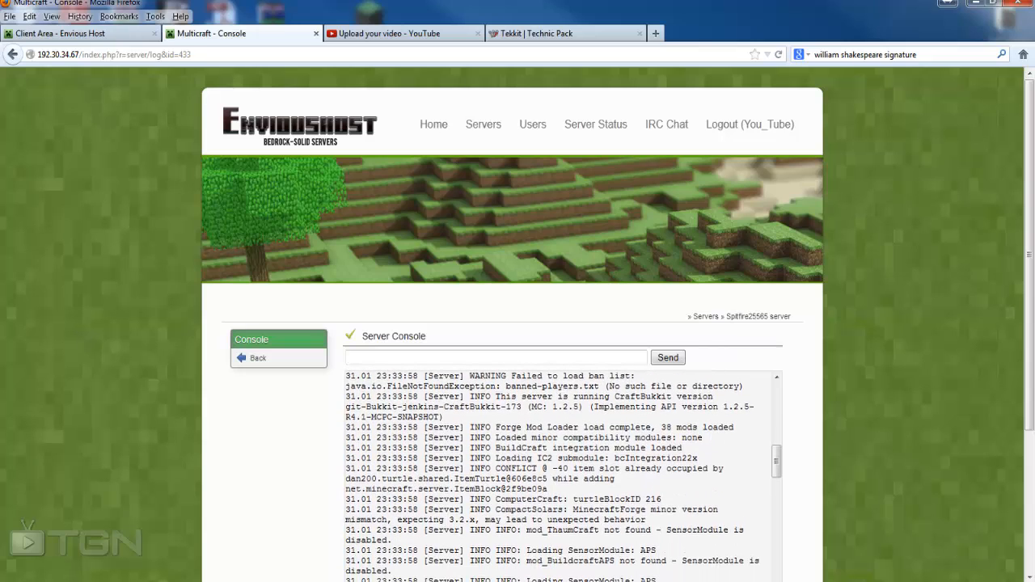
{"action": "left_click_drag", "start_coordinate": [485, 447], "coordinate": [666, 448]}
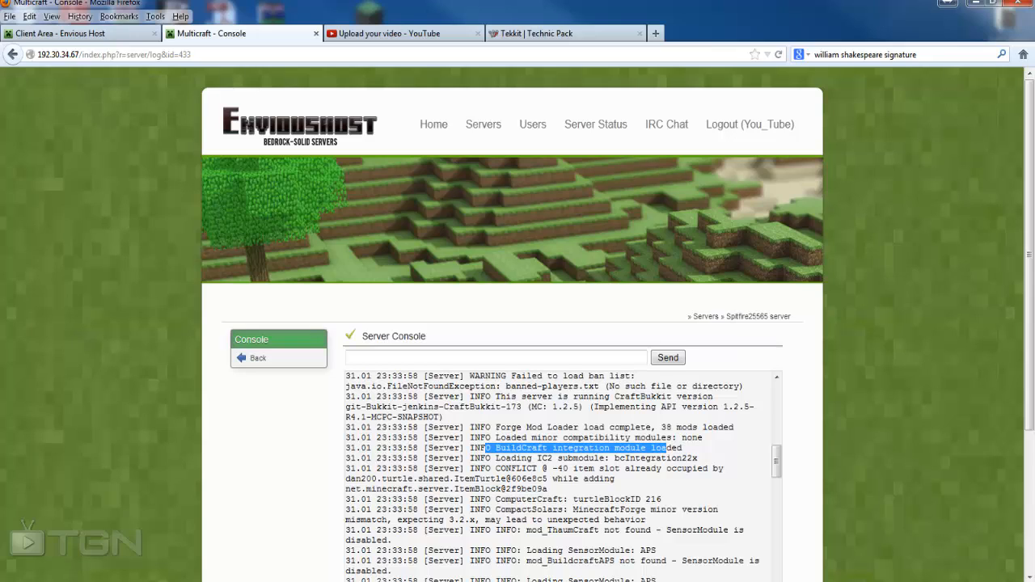
{"action": "left_click_drag", "start_coordinate": [515, 458], "coordinate": [595, 459]}
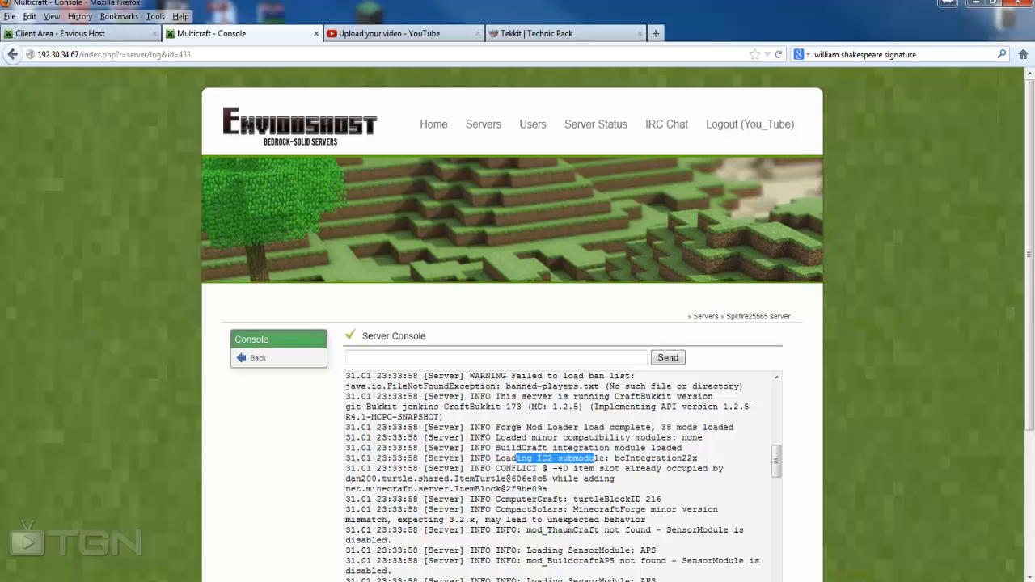
{"action": "scroll", "coordinate": [563, 476], "scroll_direction": "down", "scroll_amount": 2}
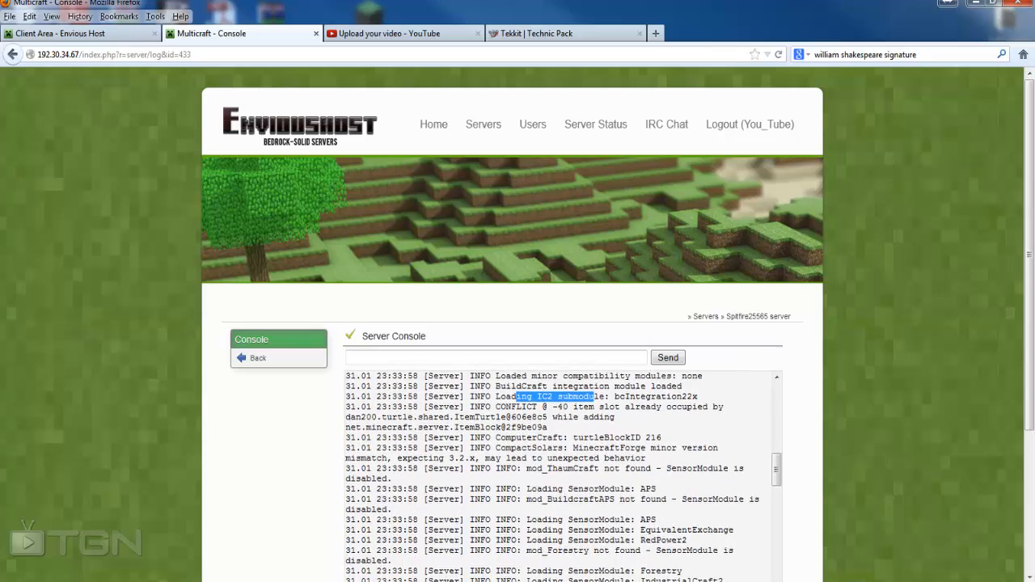
{"action": "scroll", "coordinate": [564, 476], "scroll_direction": "up", "scroll_amount": 8}
{"action": "scroll", "coordinate": [563, 476], "scroll_direction": "up", "scroll_amount": 5}
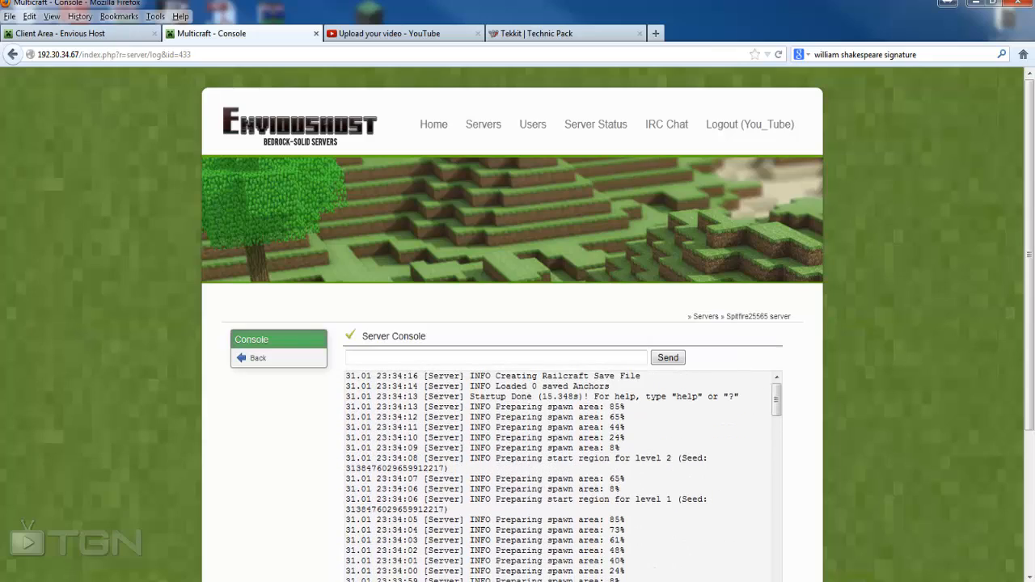
{"action": "left_click", "coordinate": [270, 362]}
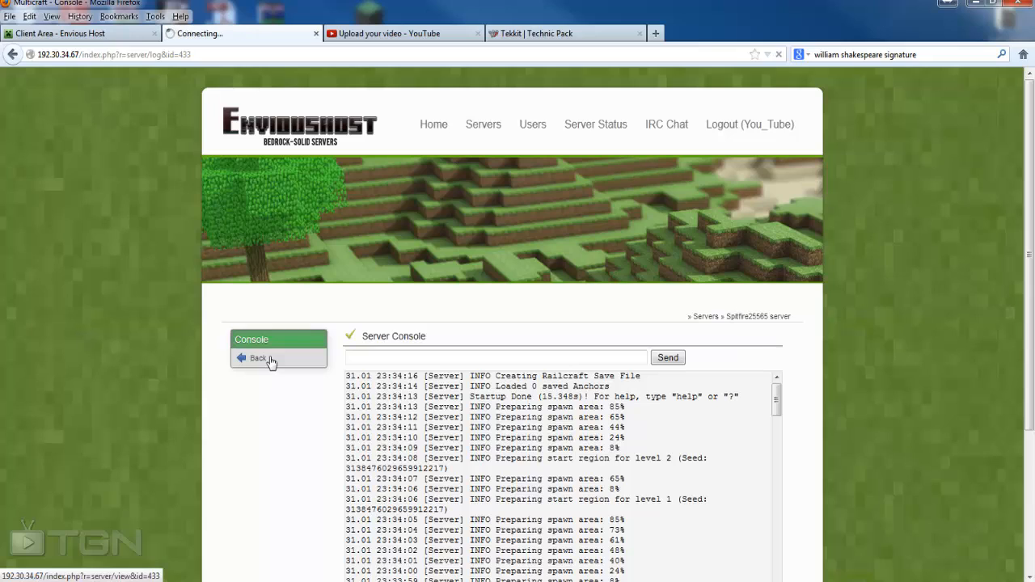